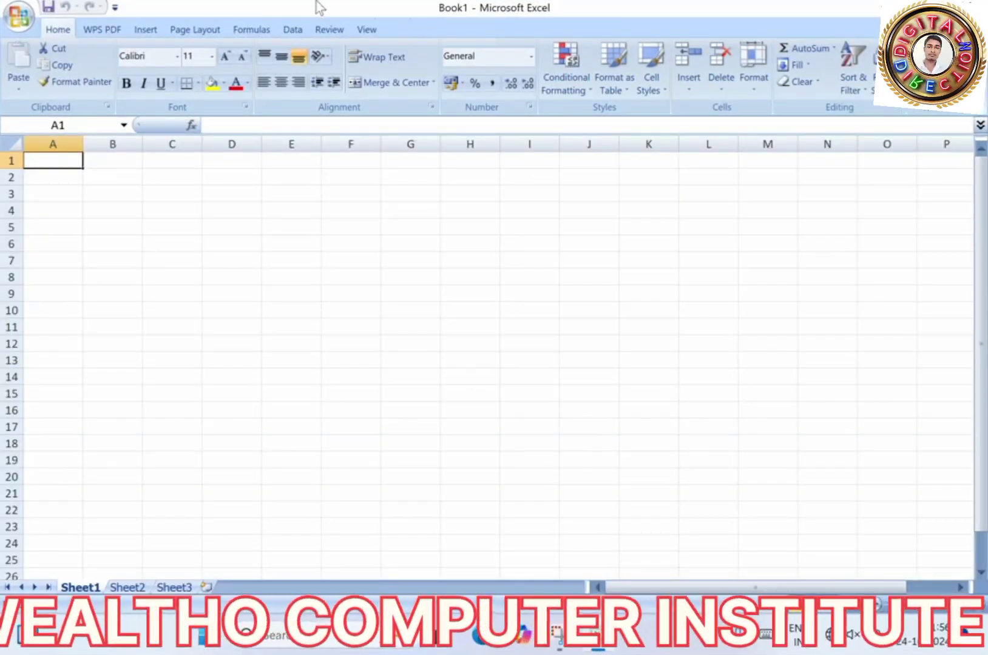
# - Open the recent workbook Book2
pyautogui.click(20, 19)
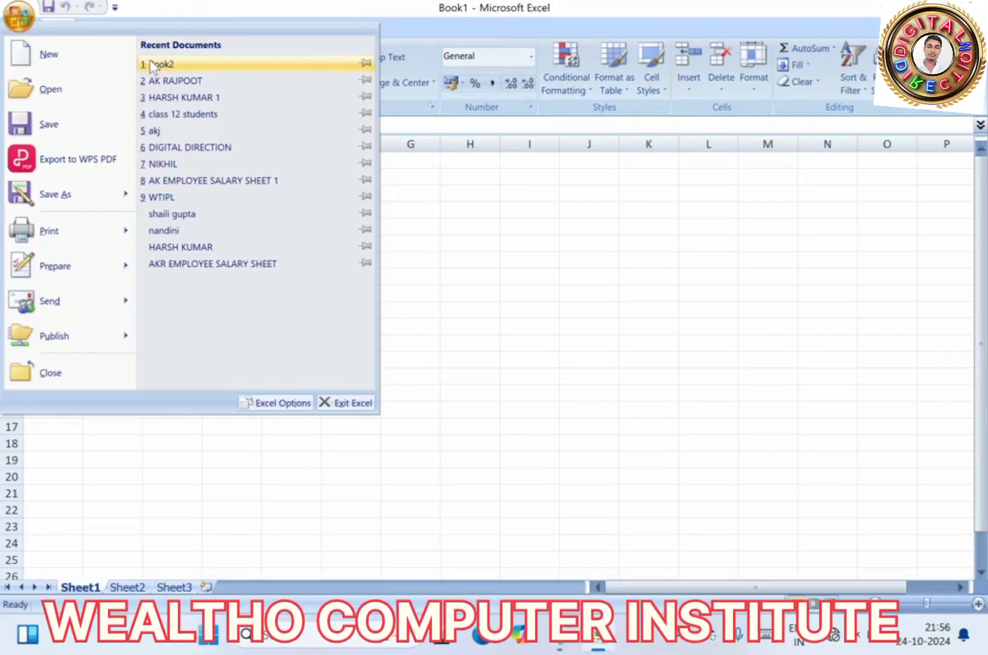
pyautogui.click(161, 64)
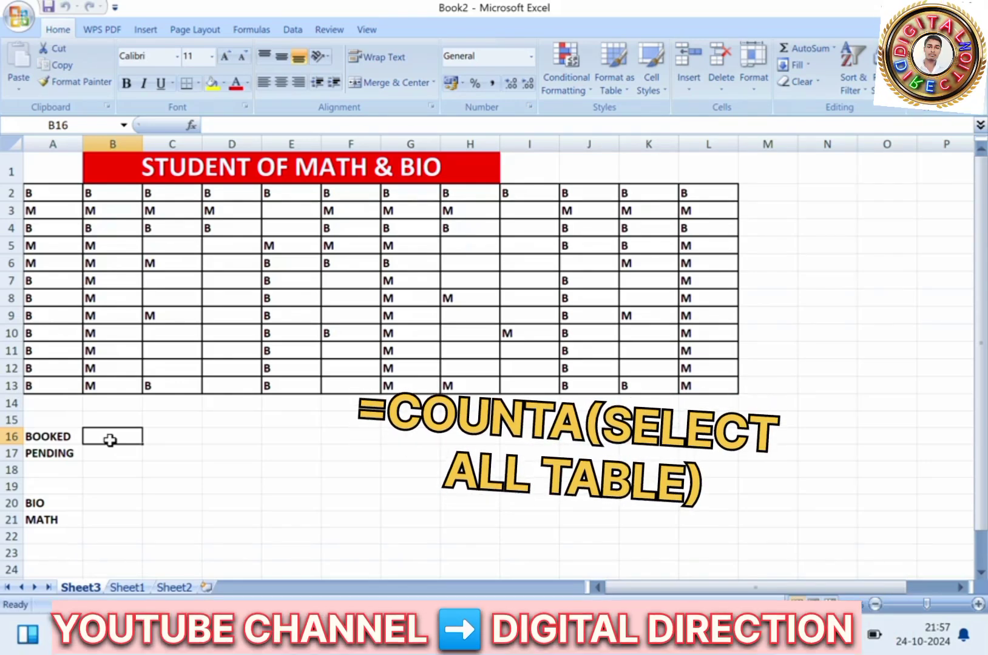
# - Count the filled cells of the student table beside BOOKED in B16 with =COUNTA(A2:L13)
pyautogui.write('=')
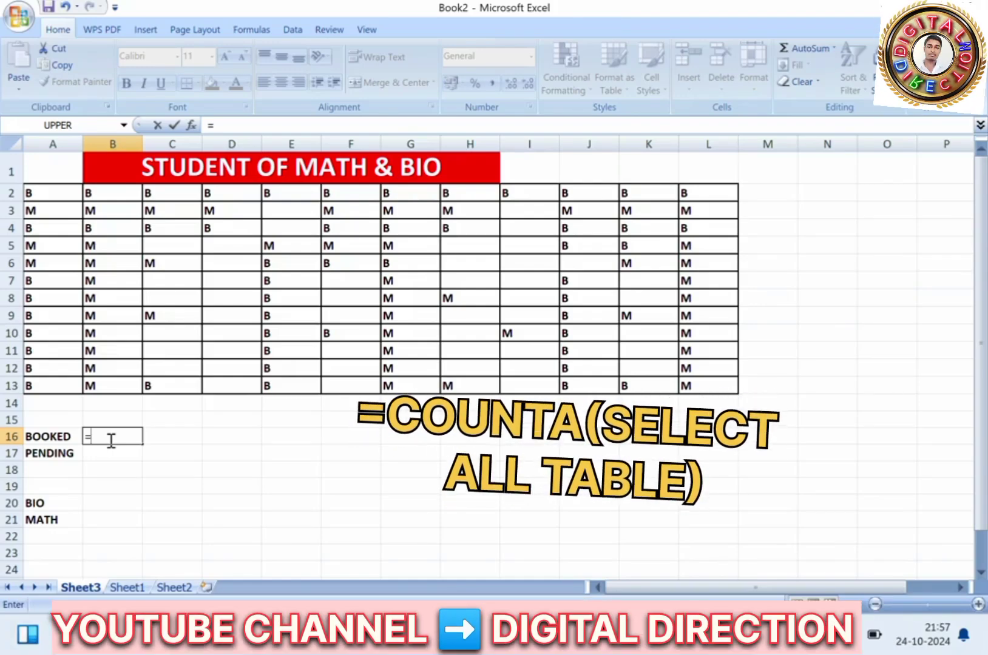
pyautogui.write('C')
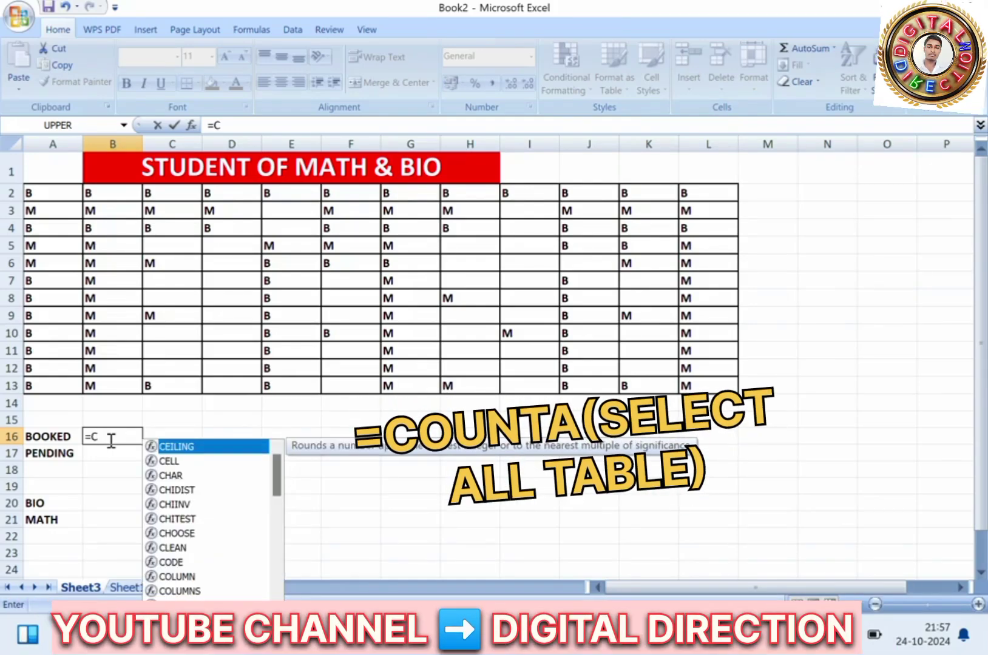
pyautogui.write('OUN')
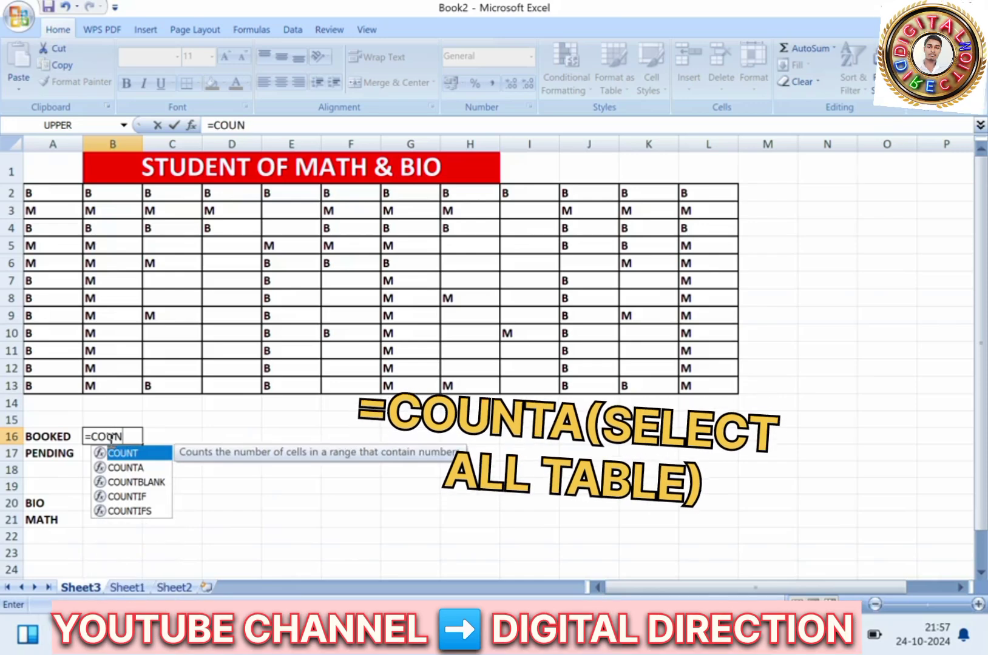
pyautogui.press('Down')
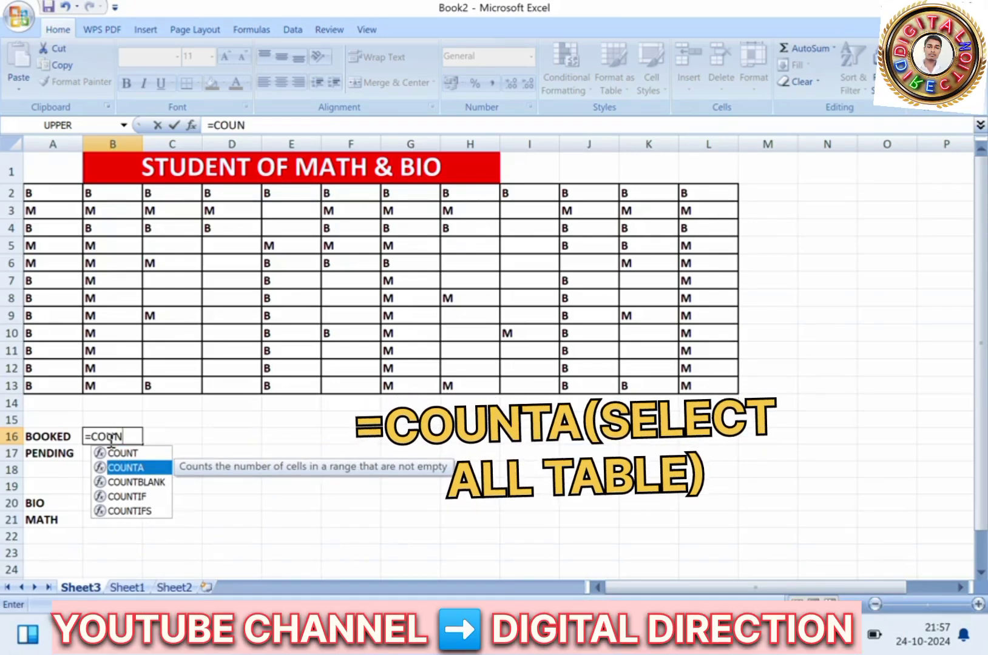
pyautogui.press('Tab')
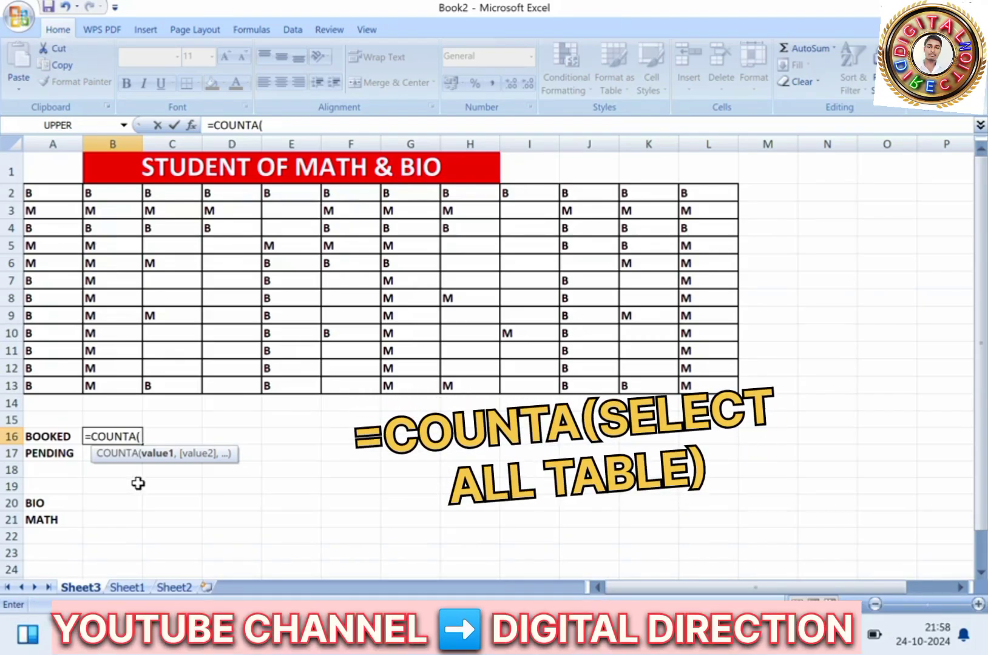
pyautogui.click(58, 194)
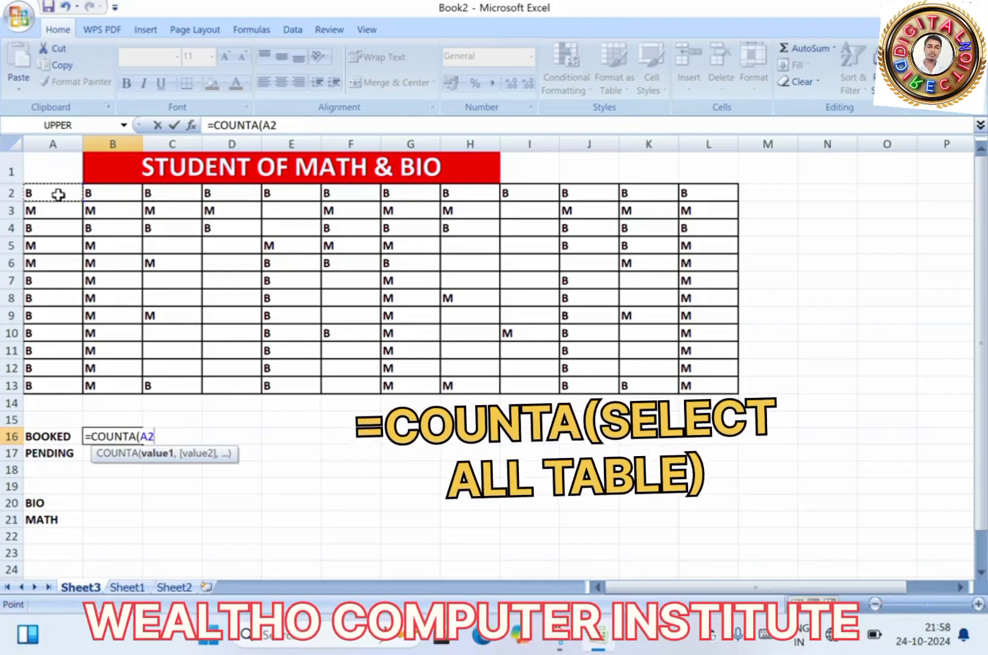
pyautogui.moveTo(57, 194); pyautogui.dragTo(709, 386)
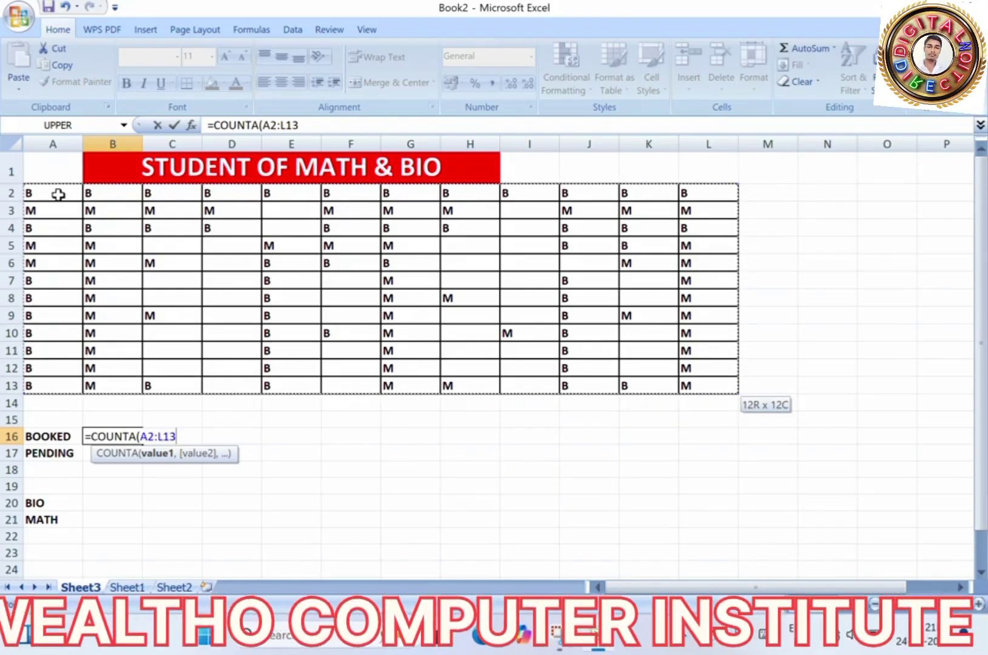
pyautogui.write(')')
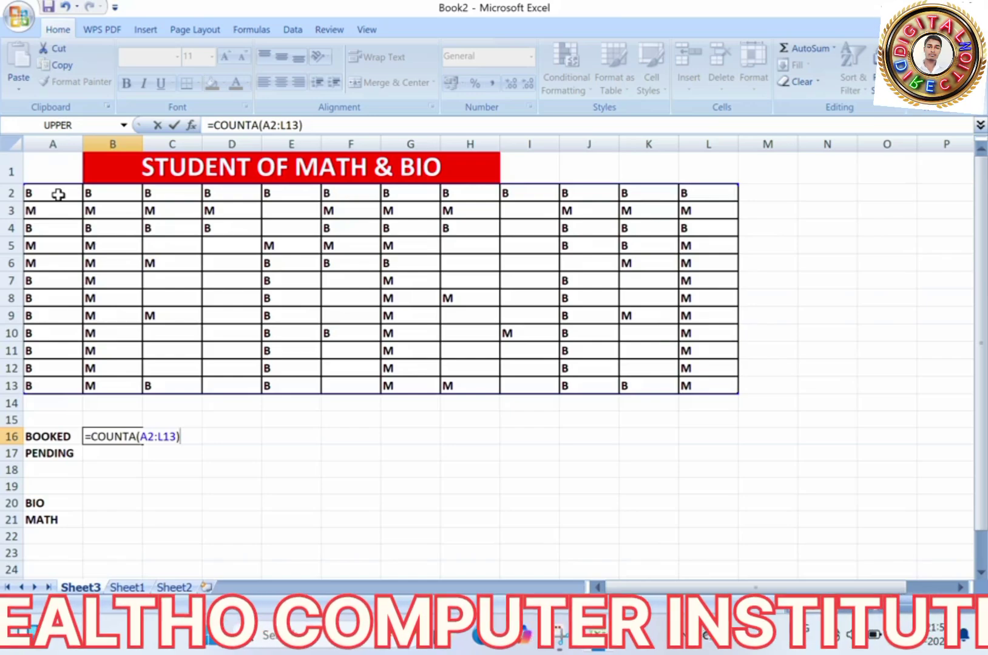
pyautogui.press('Return')
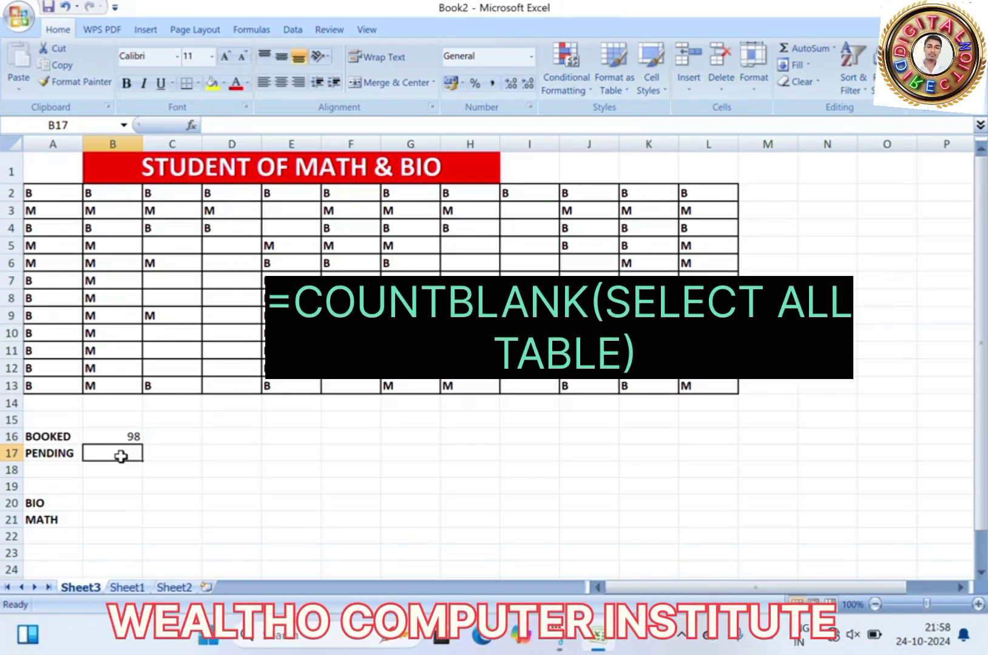
# - Count the empty cells of the student table beside PENDING in B17 with =COUNTBLANK(A2:L13)
pyautogui.write('=')
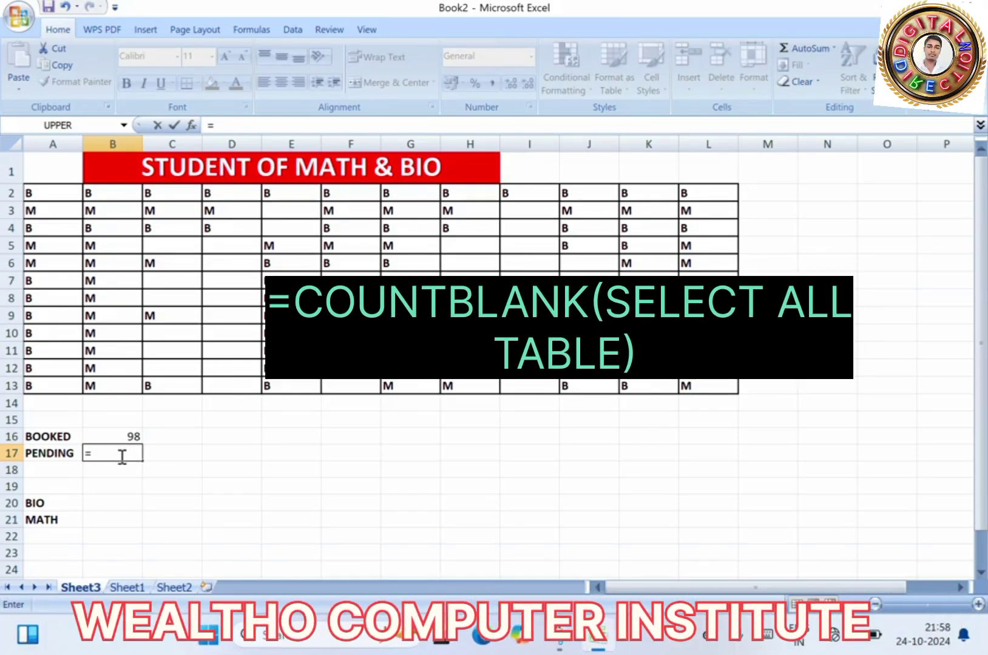
pyautogui.write('COU')
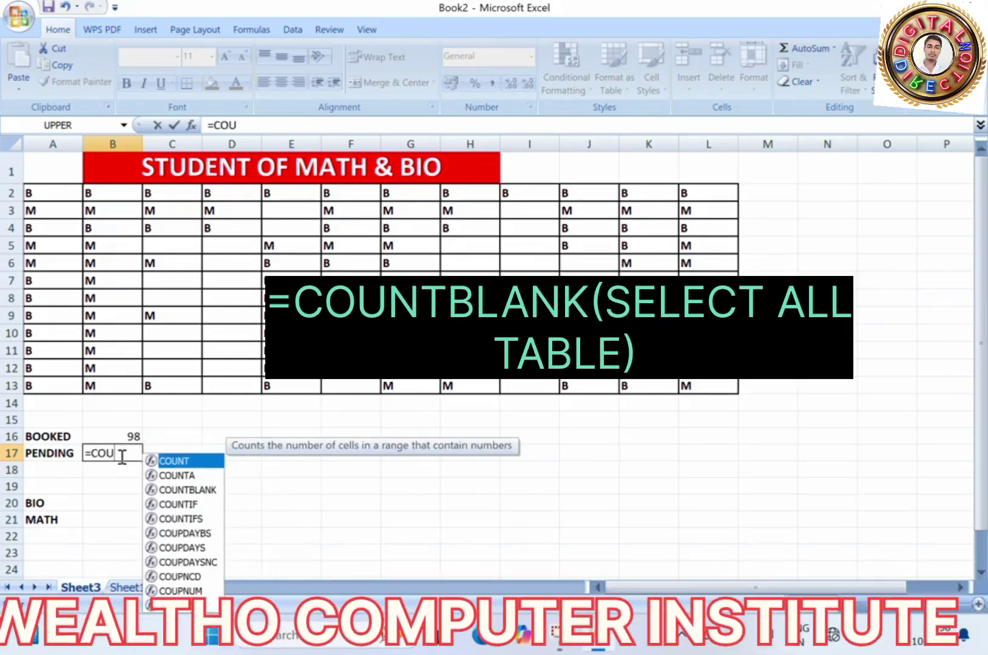
pyautogui.write('NT')
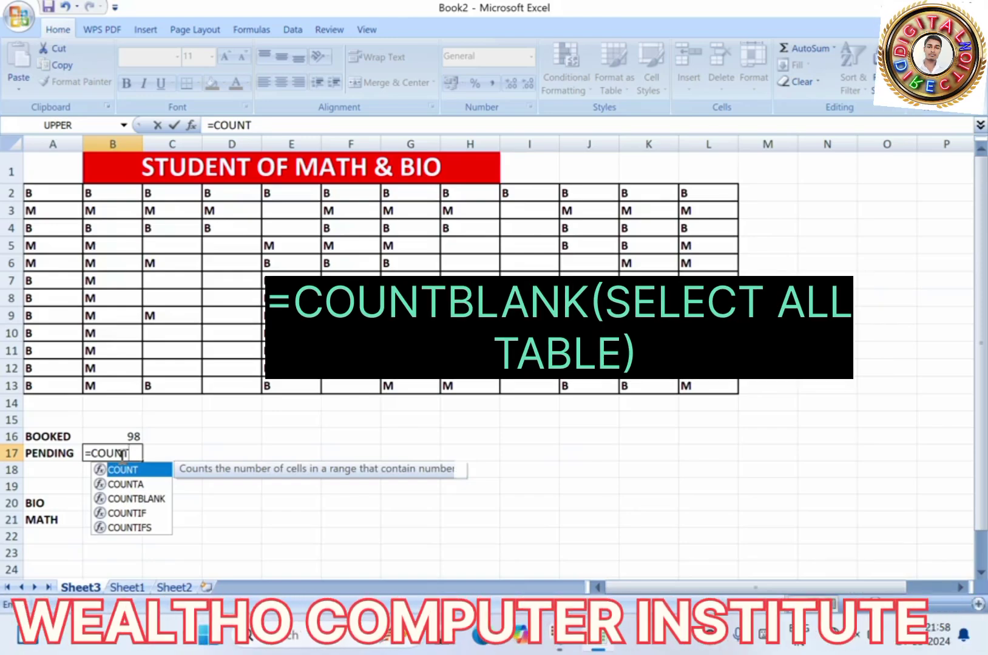
pyautogui.press('Down')
pyautogui.press('Down')
pyautogui.press('Tab')
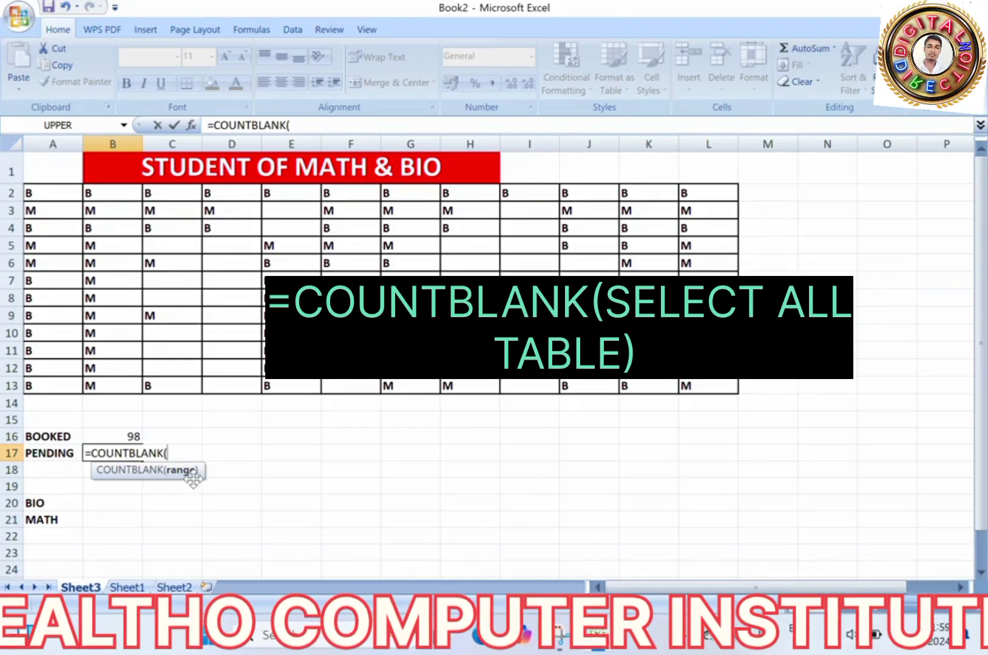
pyautogui.click(51, 197)
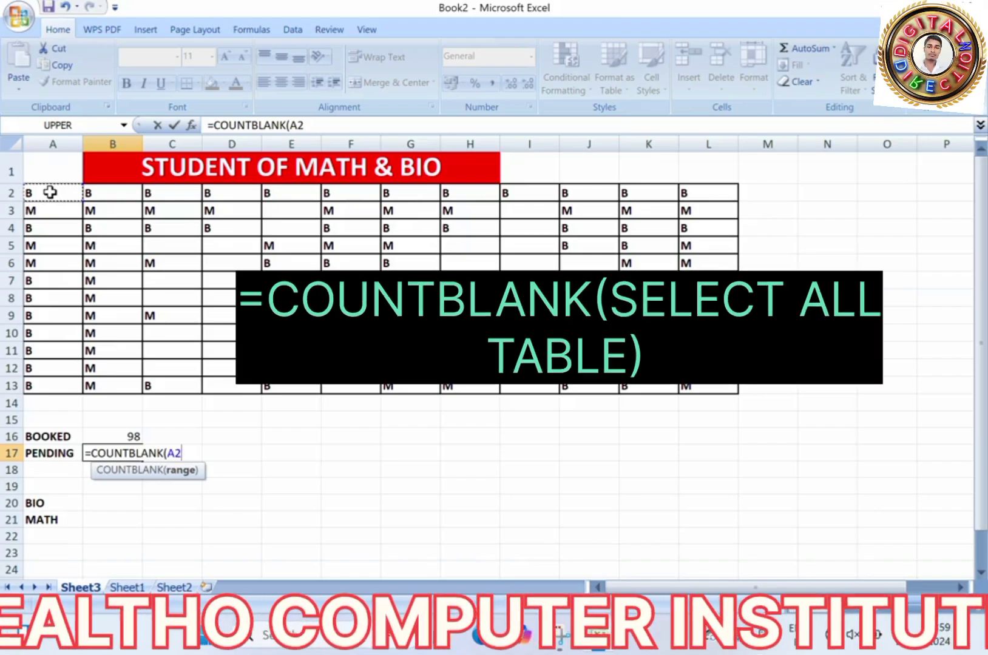
pyautogui.moveTo(50, 192); pyautogui.dragTo(708, 386)
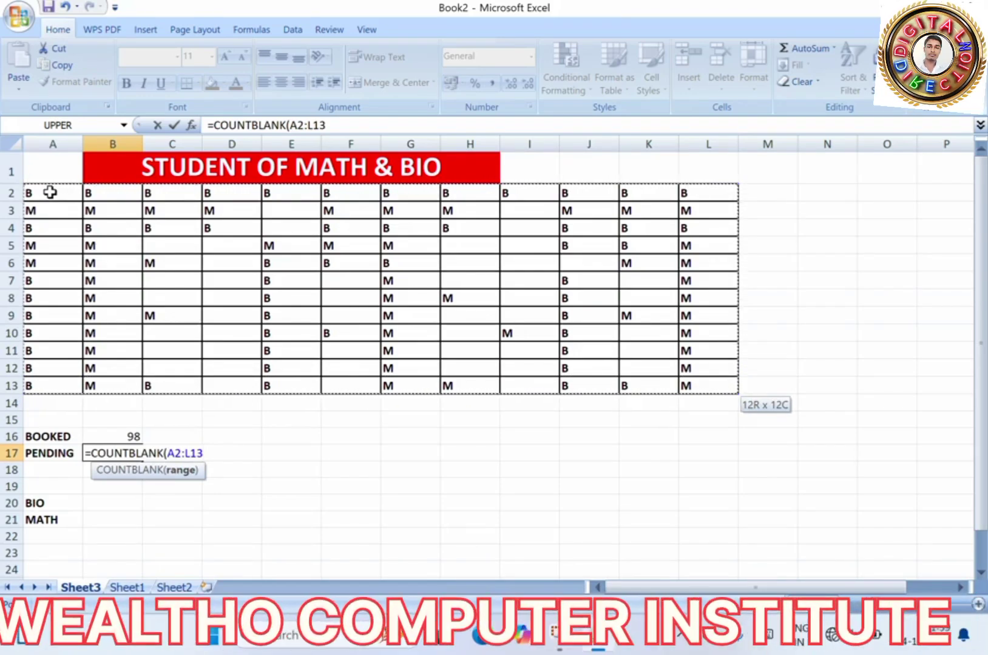
pyautogui.write(')')
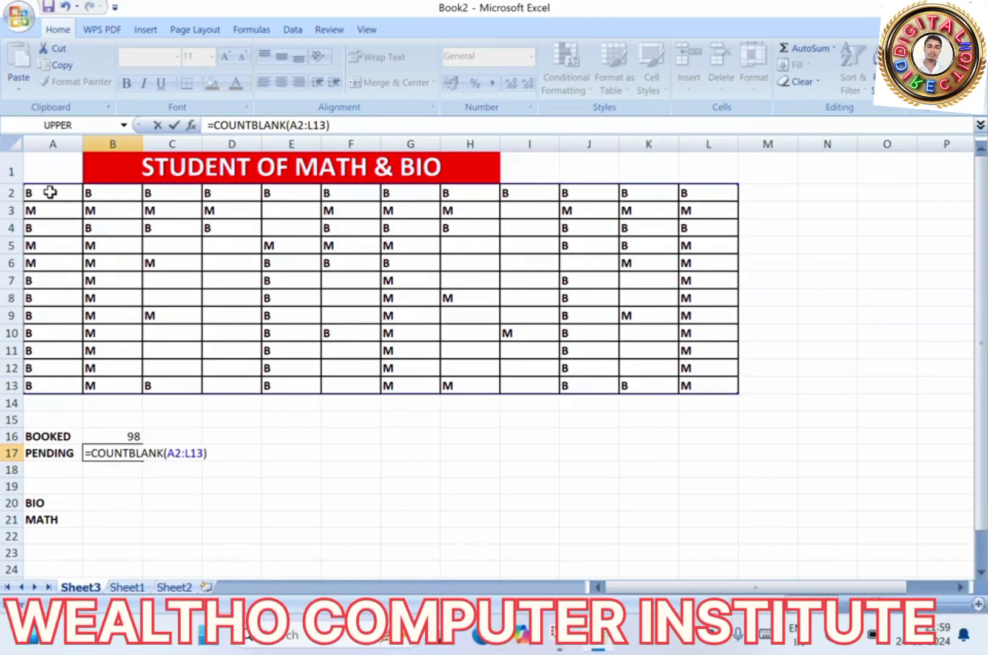
pyautogui.press('Return')
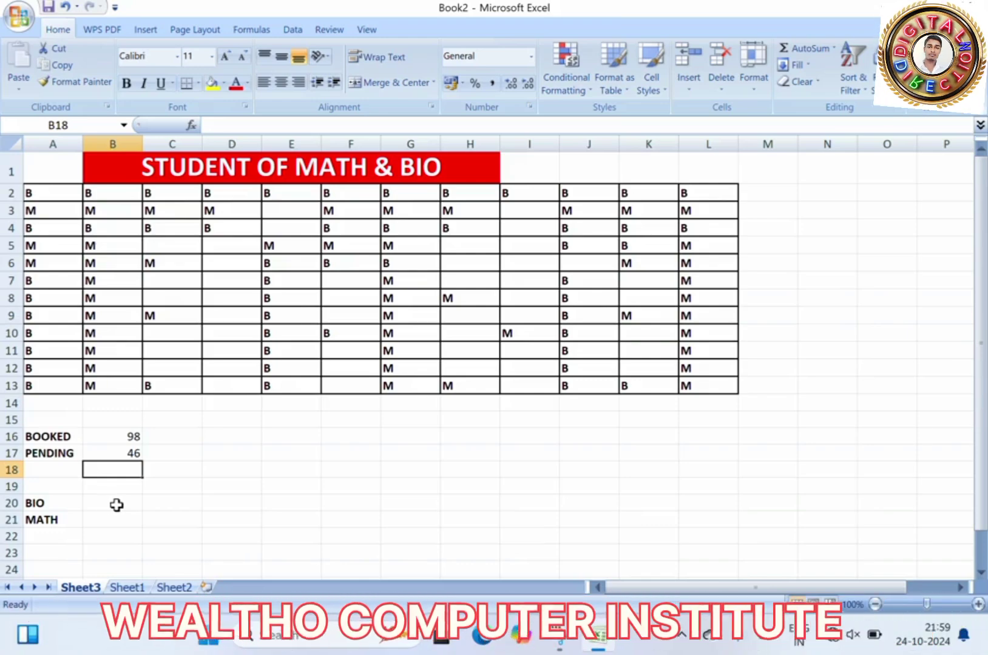
# - Count the B entries of the student table beside BIO in B20 with =COUNTIF(A2:L13,"B")
pyautogui.click(109, 505)
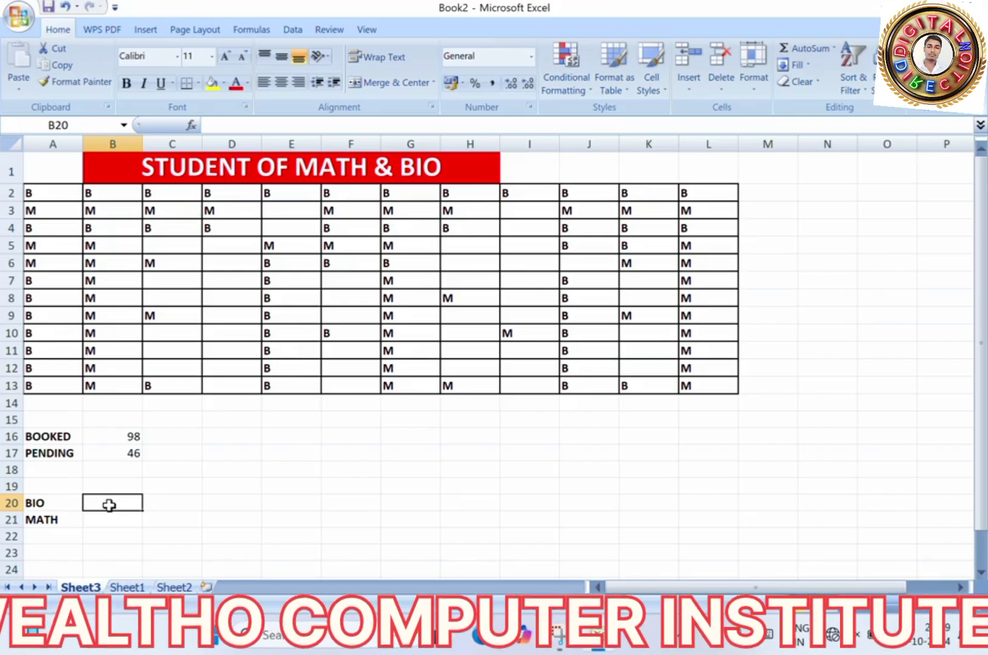
pyautogui.write('=')
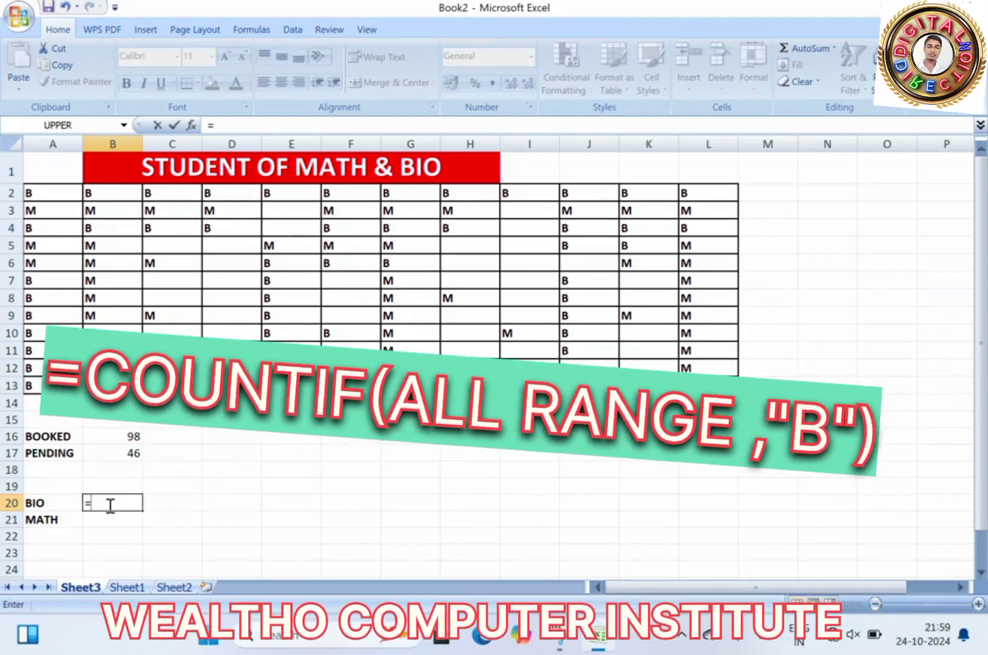
pyautogui.write('CO')
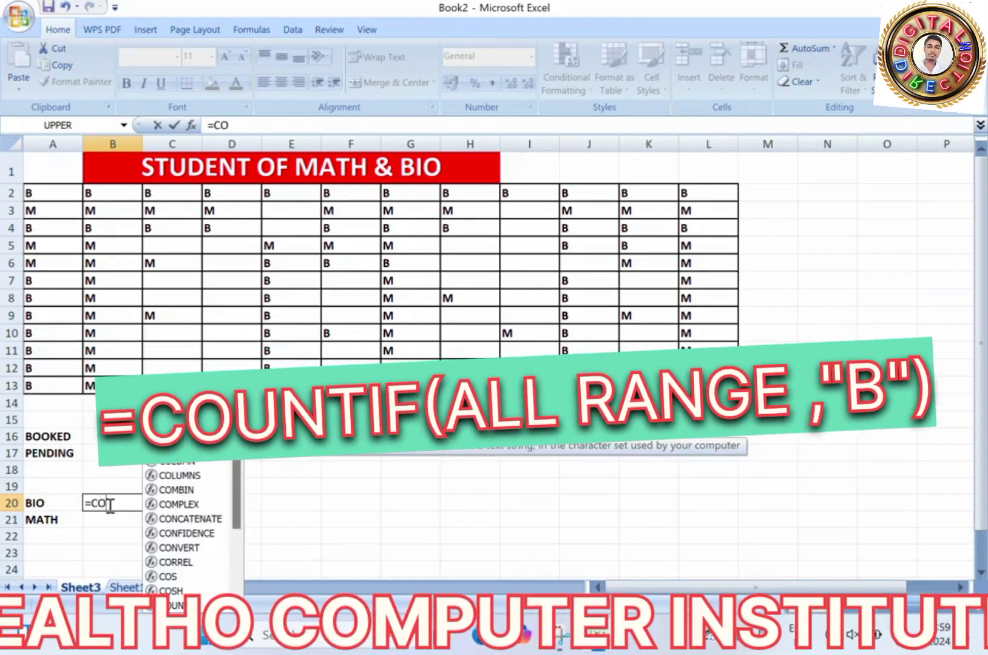
pyautogui.write('UNT')
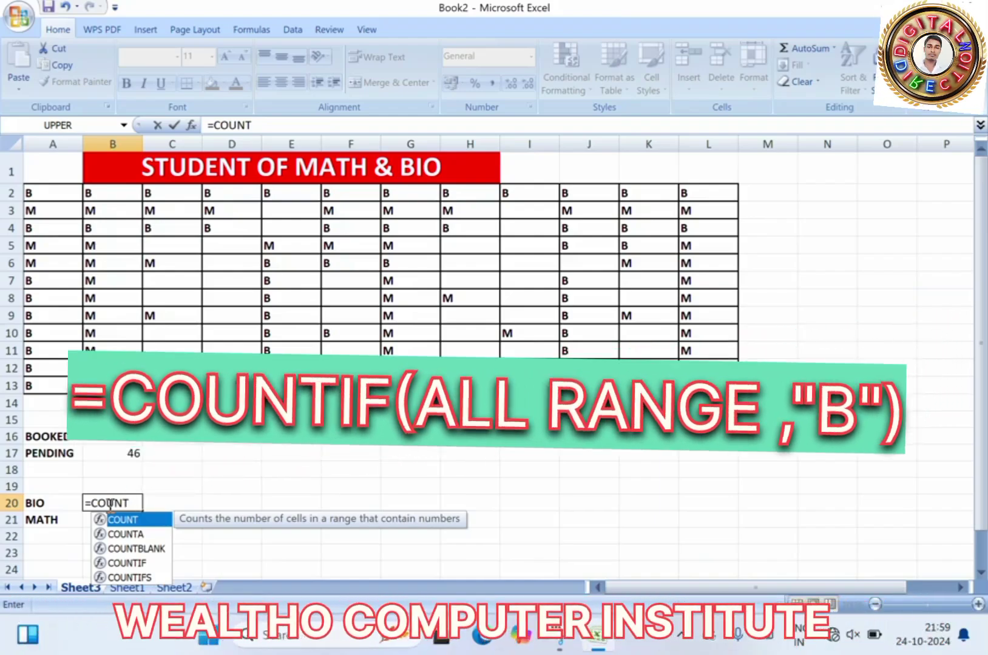
pyautogui.press('Down')
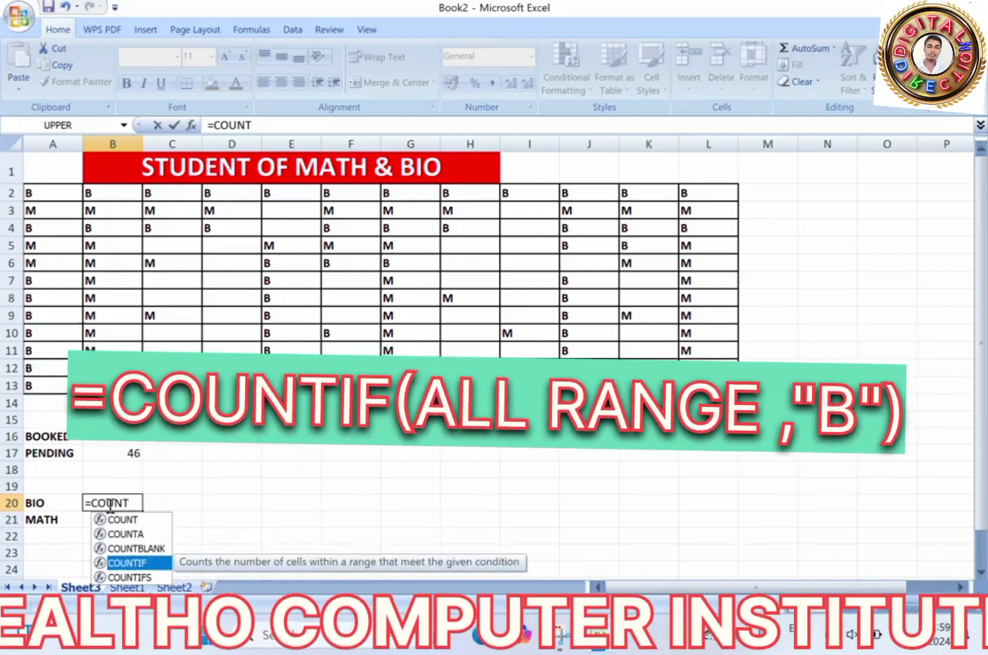
pyautogui.press('Tab')
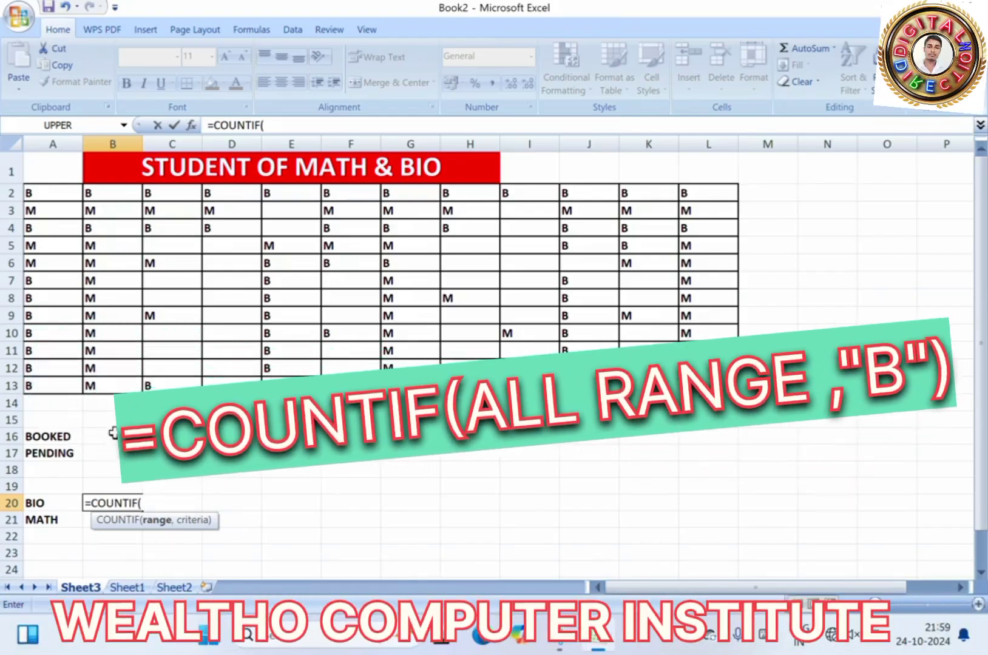
pyautogui.click(52, 195)
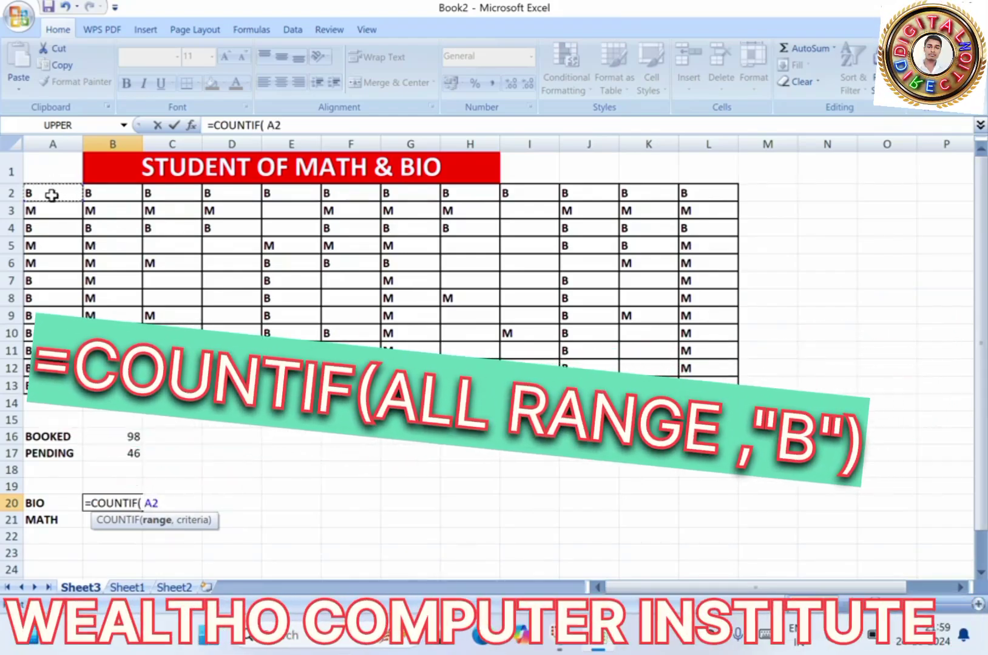
pyautogui.moveTo(51, 195); pyautogui.dragTo(737, 386)
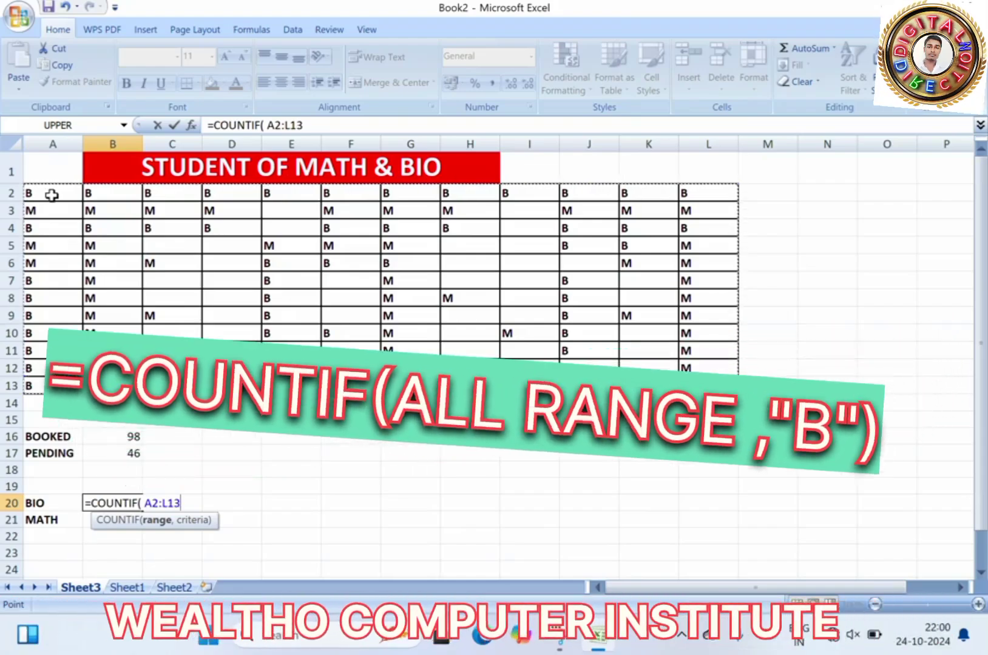
pyautogui.write(')')
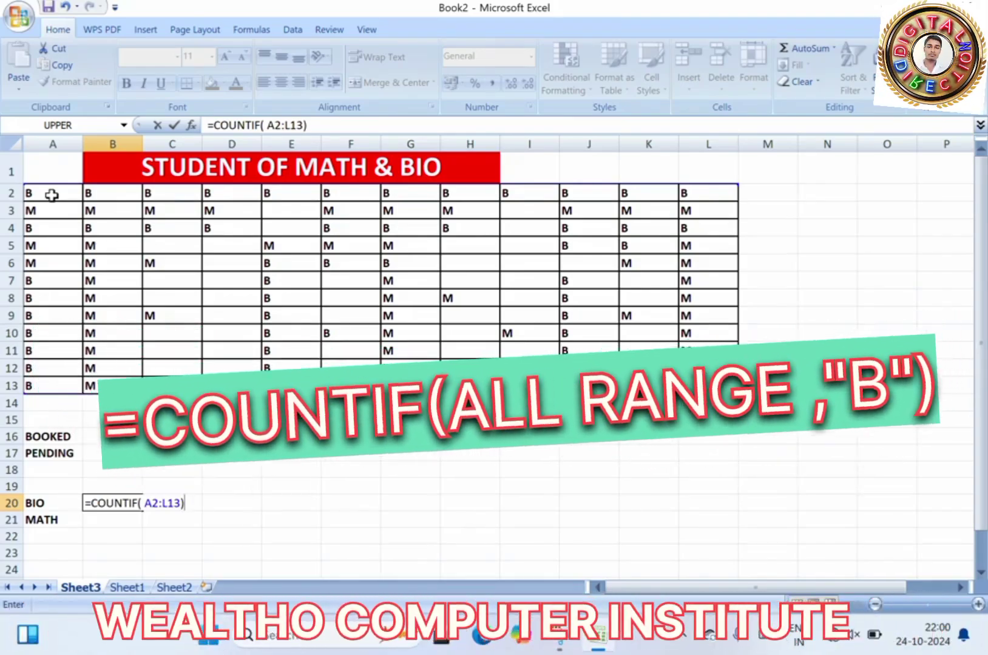
pyautogui.press('BackSpace')
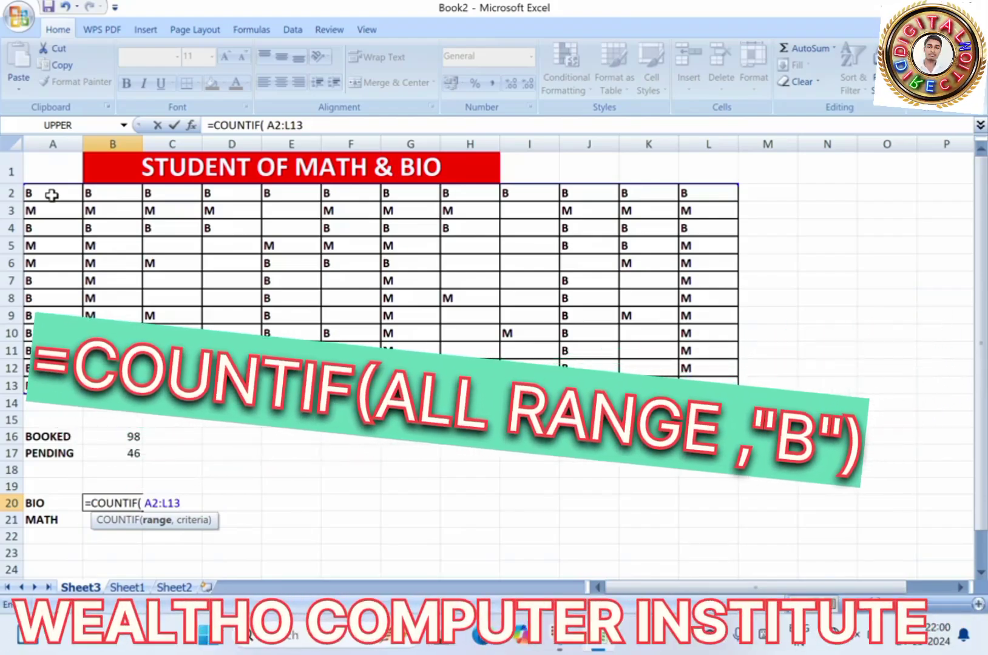
pyautogui.write(',')
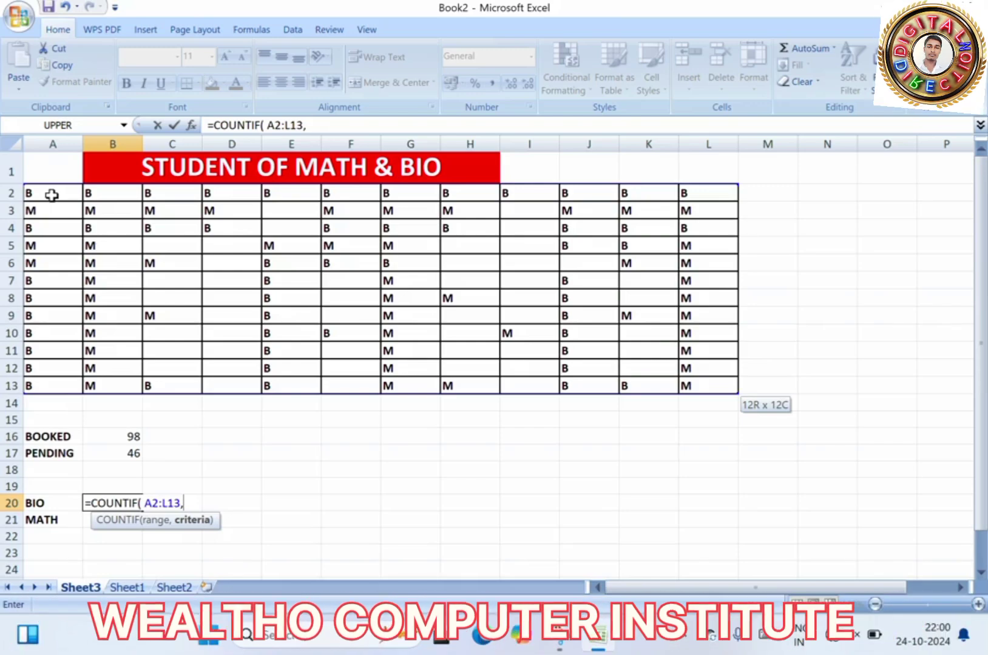
pyautogui.write('"')
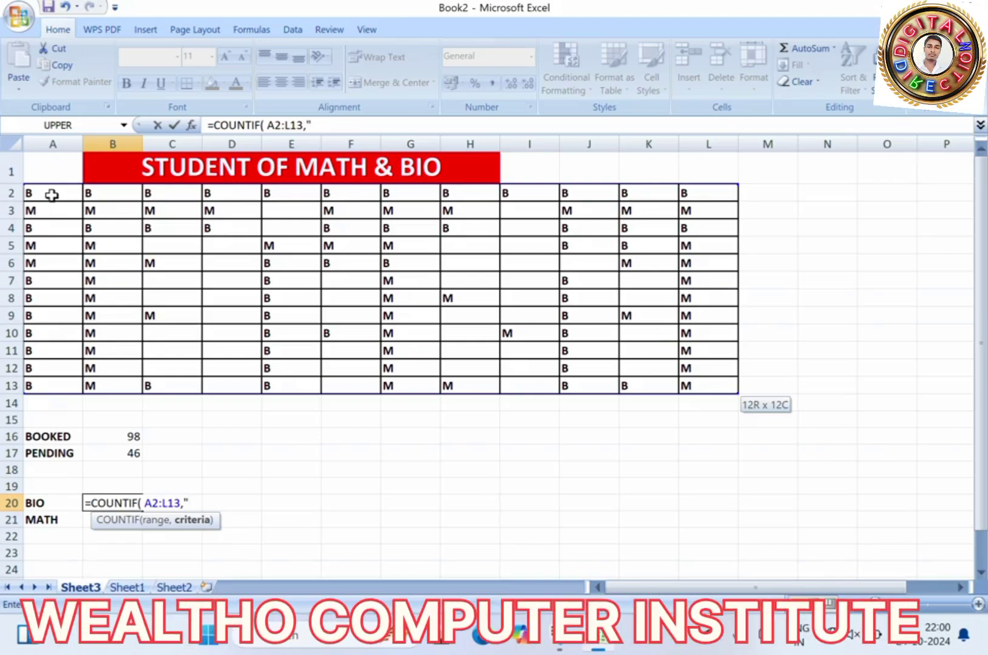
pyautogui.write('B')
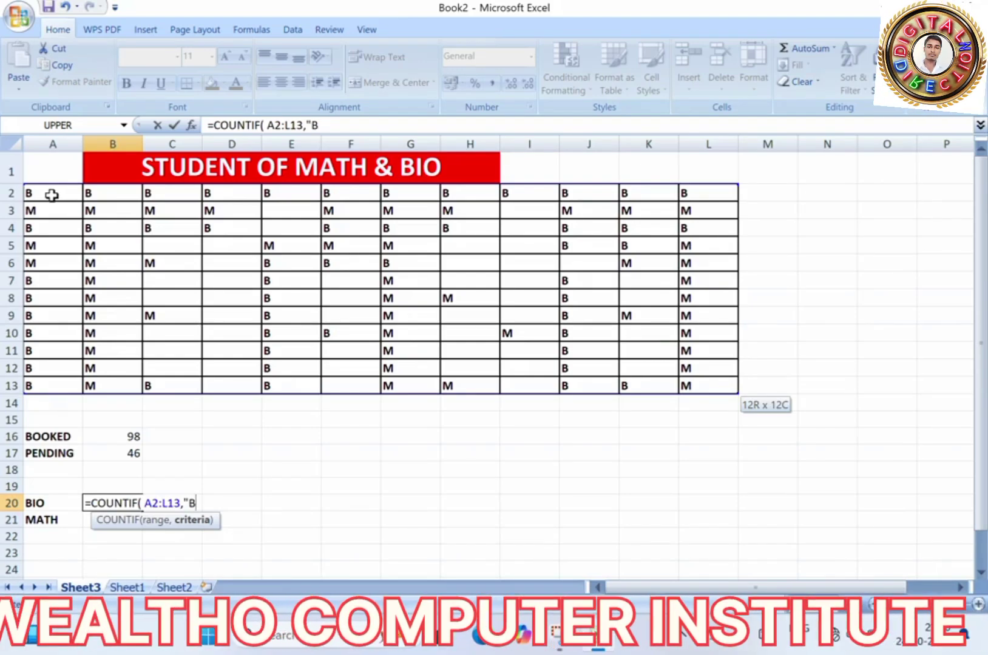
pyautogui.write('"')
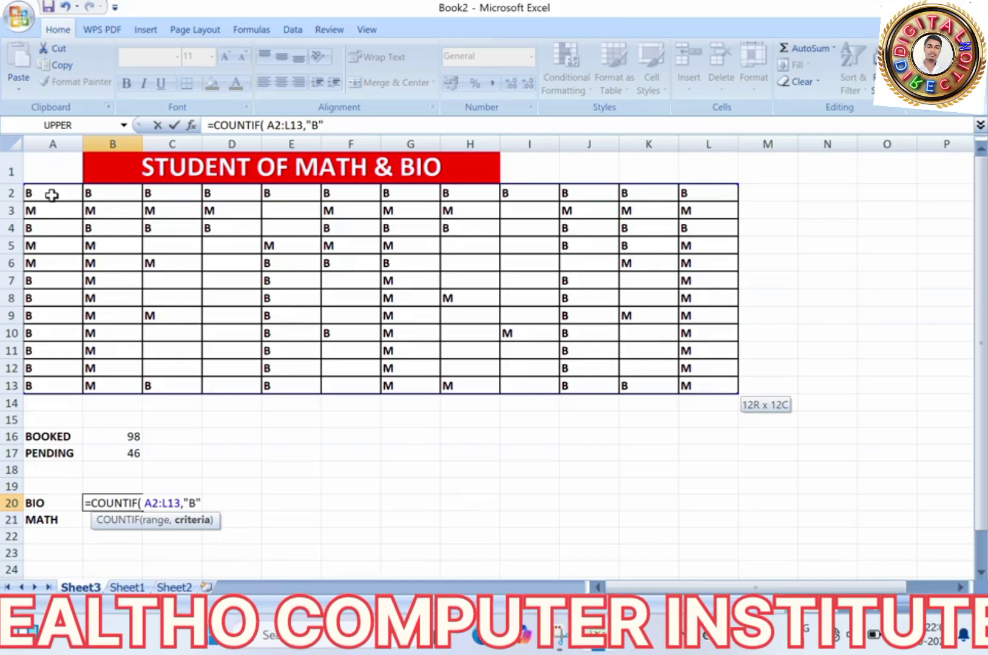
pyautogui.write(')')
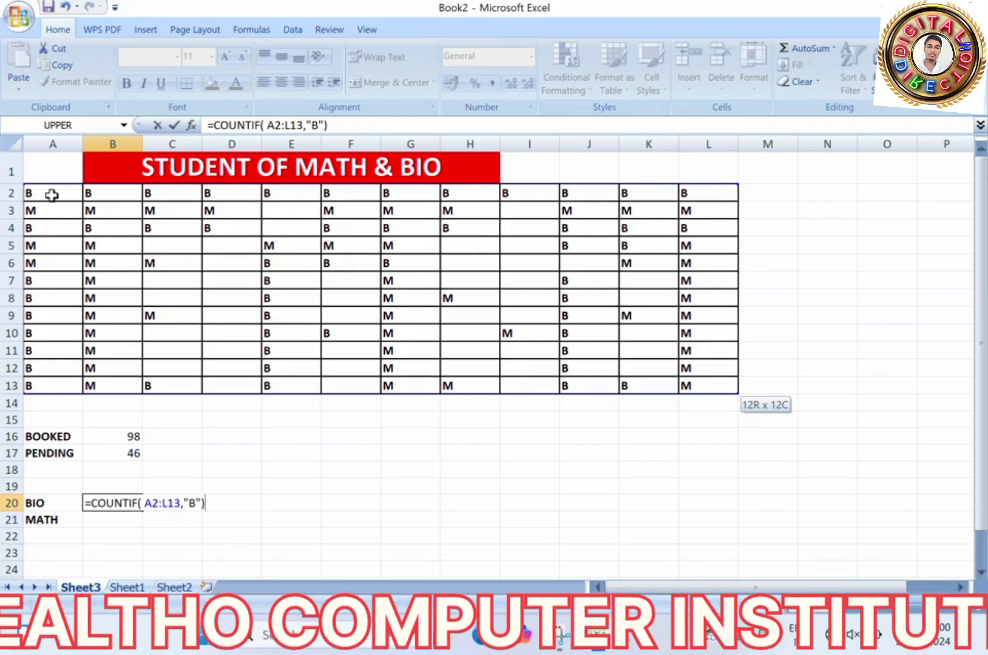
pyautogui.press('Return')
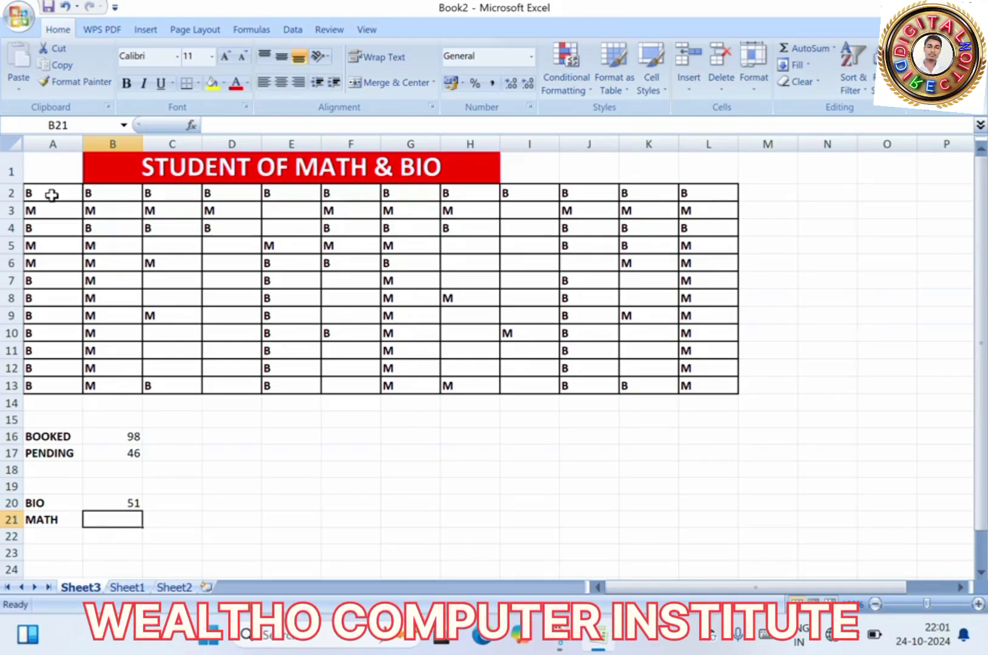
# - Count the M entries of the student table beside MATH in B21 with =COUNTIF(A2:L13,"M")
pyautogui.write('=COUNTIF( A2:L13,"B")')
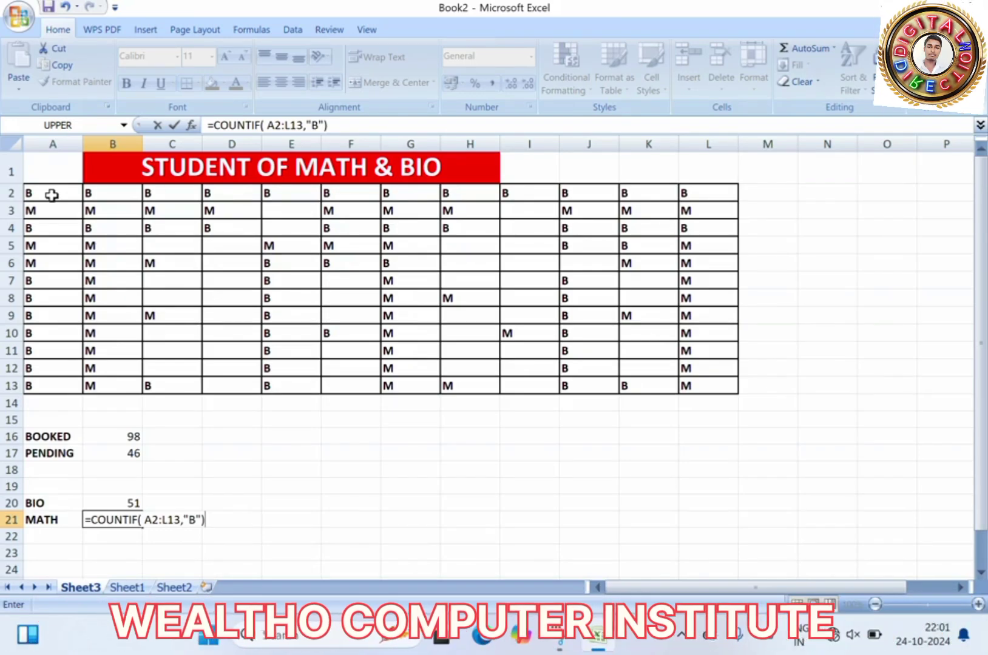
pyautogui.press('Left')
pyautogui.press('Right')
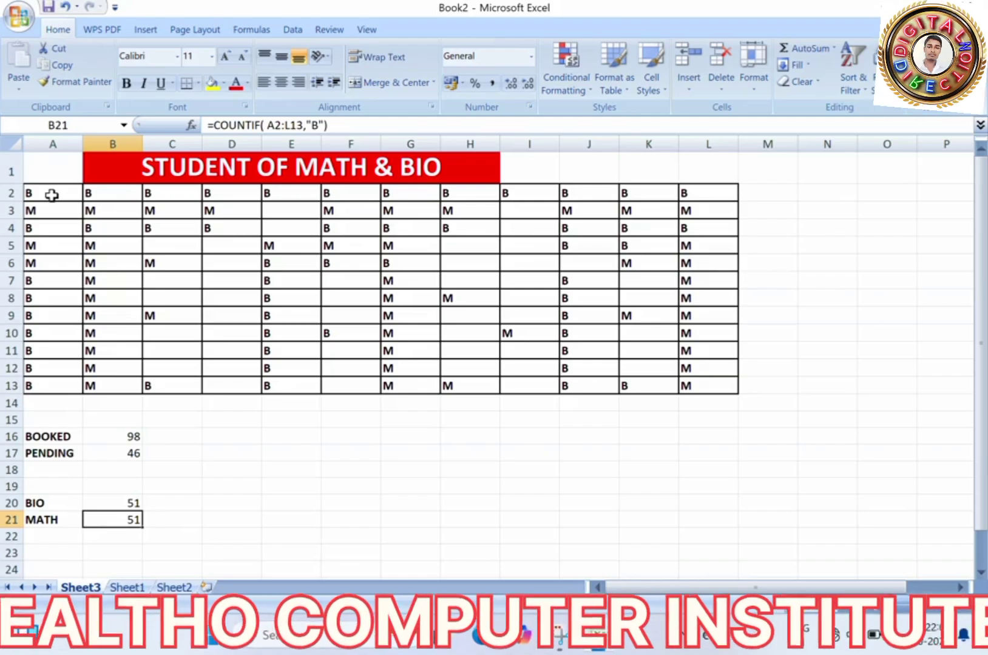
pyautogui.write('=')
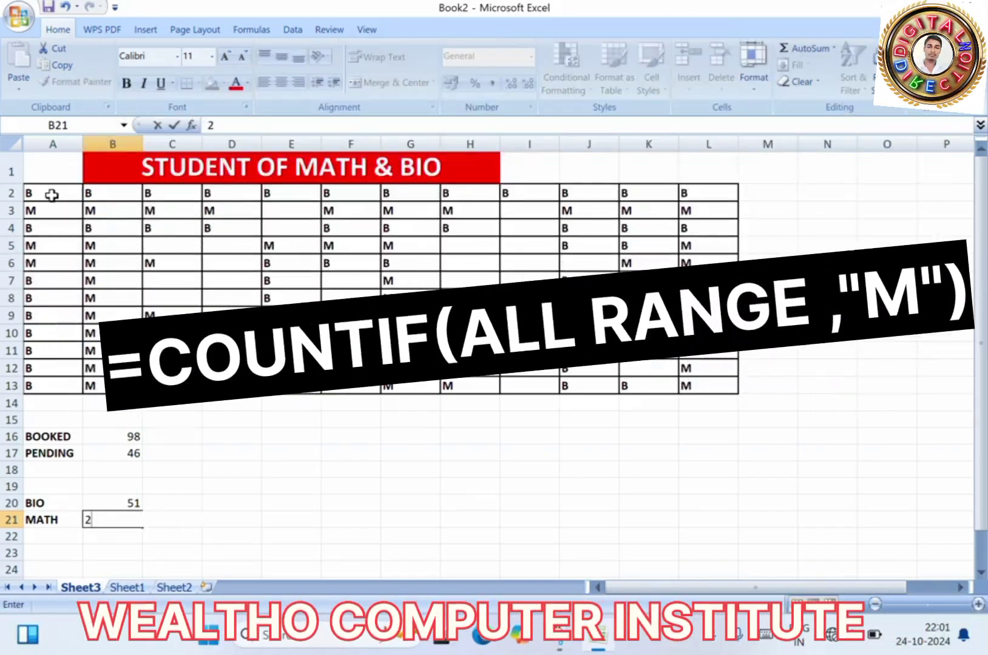
pyautogui.press('BackSpace')
pyautogui.write('=COUNTIF( A2:L13,"B")')
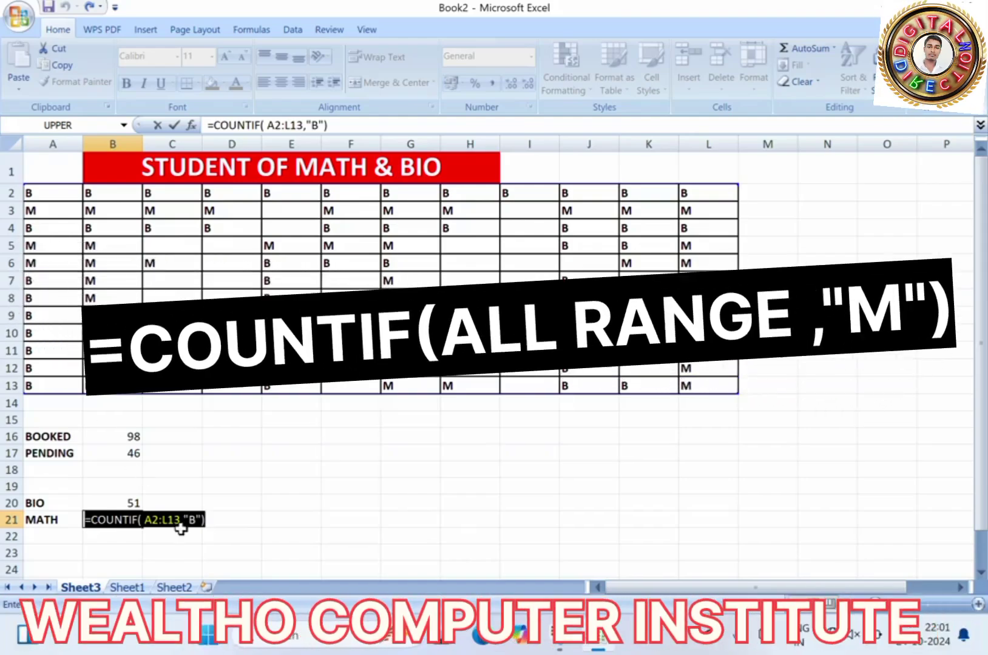
pyautogui.click(201, 520)
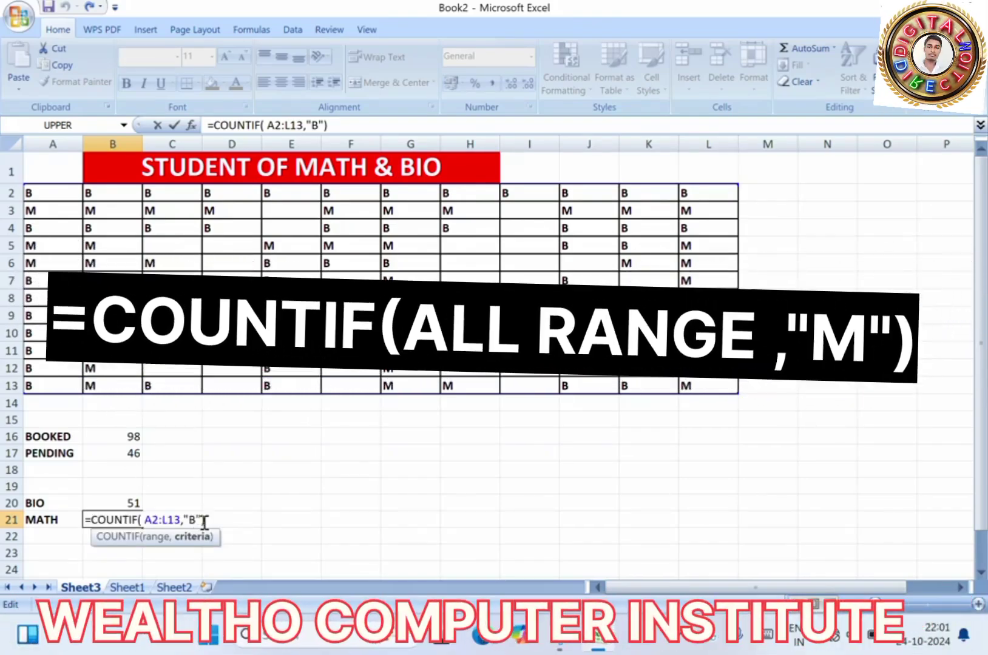
pyautogui.press('BackSpace')
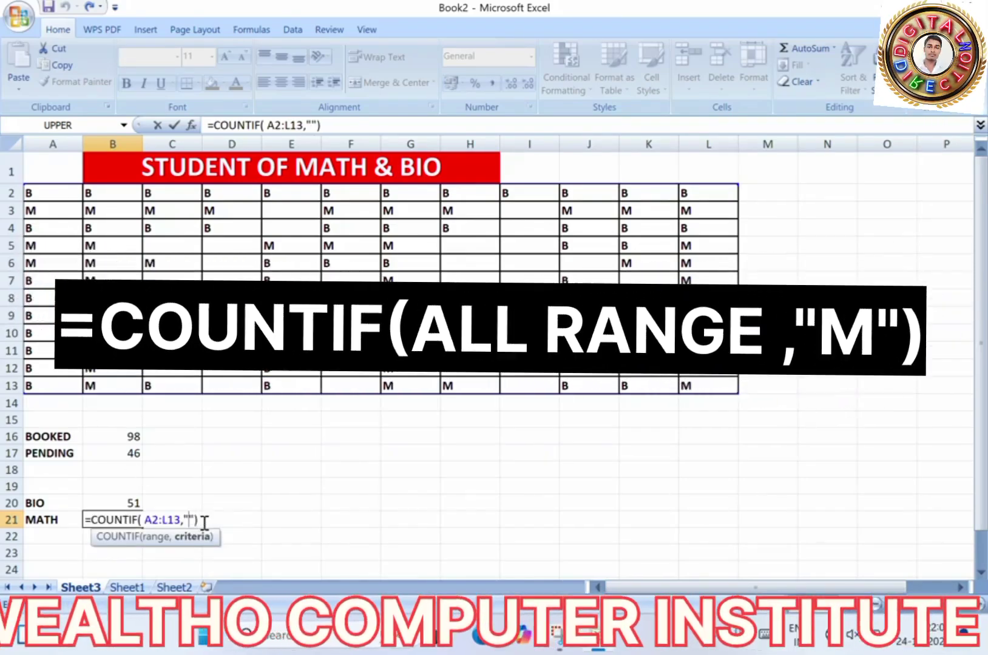
pyautogui.write('M')
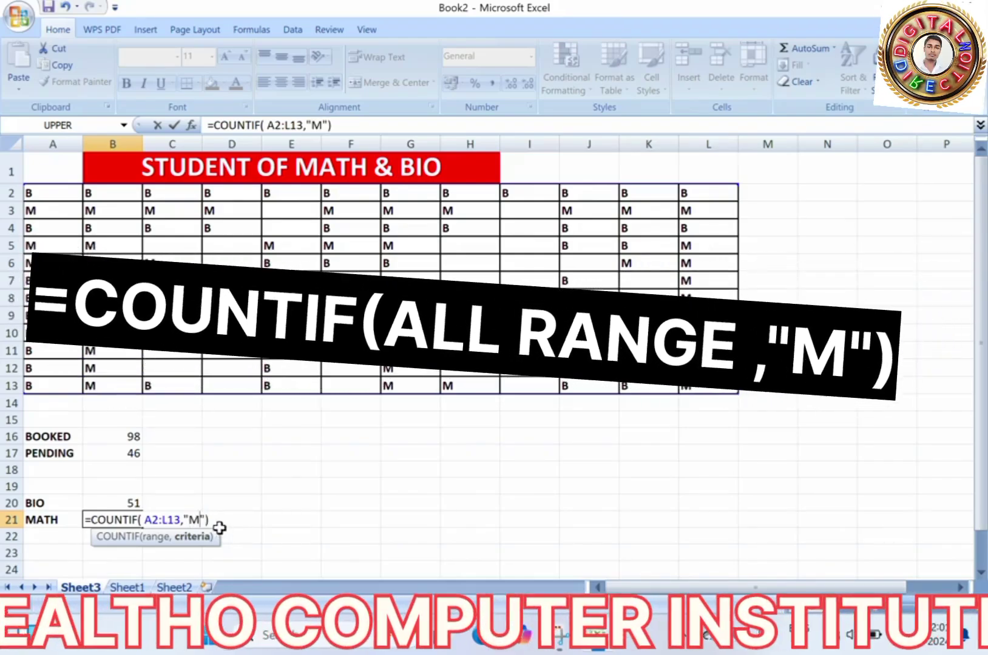
pyautogui.press('Return')
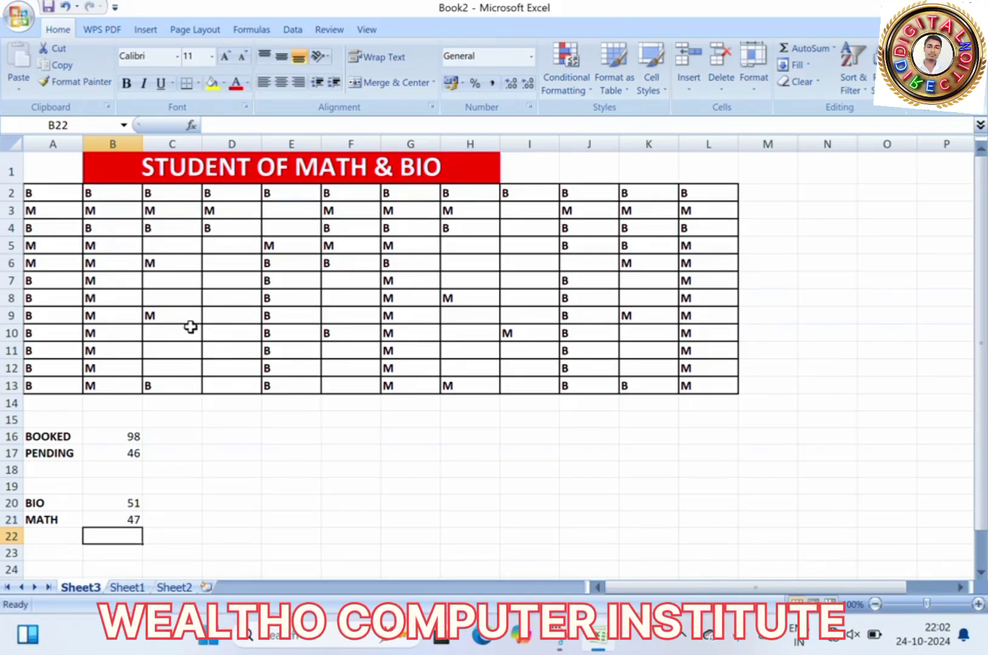
pyautogui.click(54, 192)
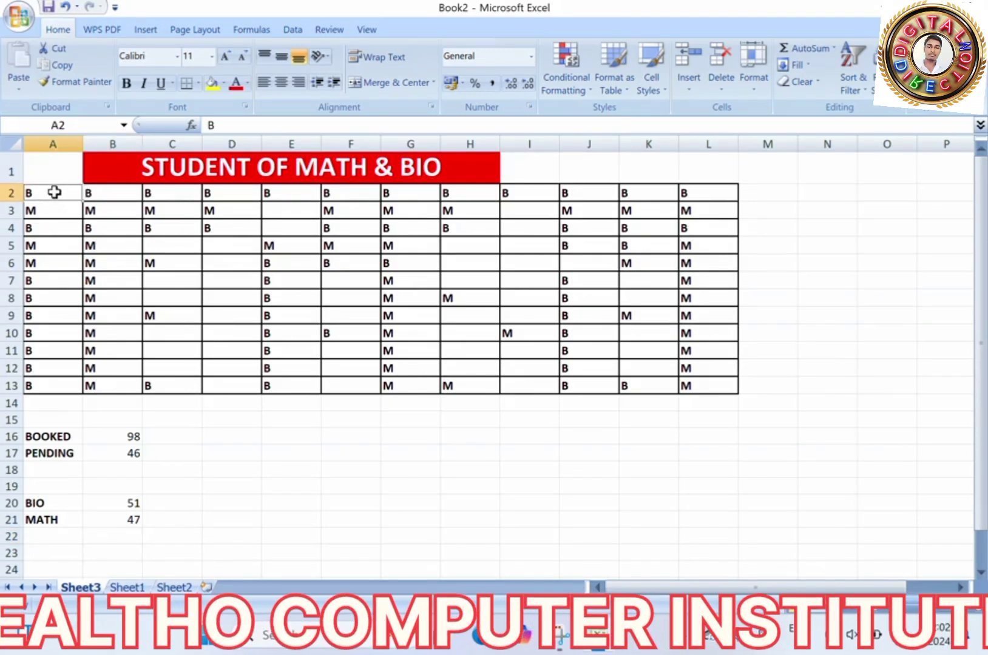
pyautogui.click(93, 210)
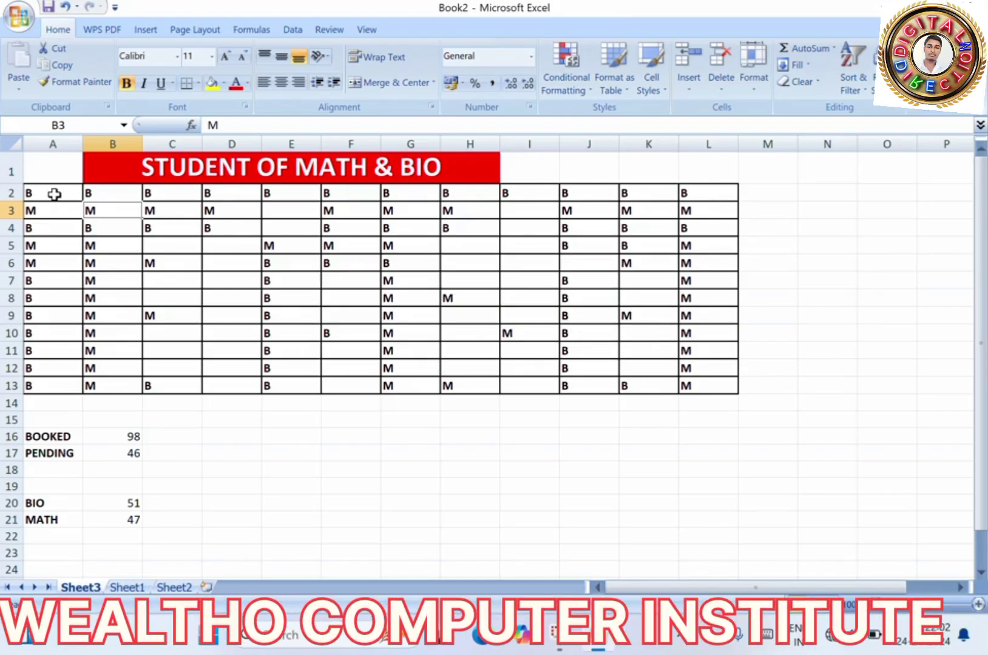
pyautogui.hotkey('shift', 'Right')
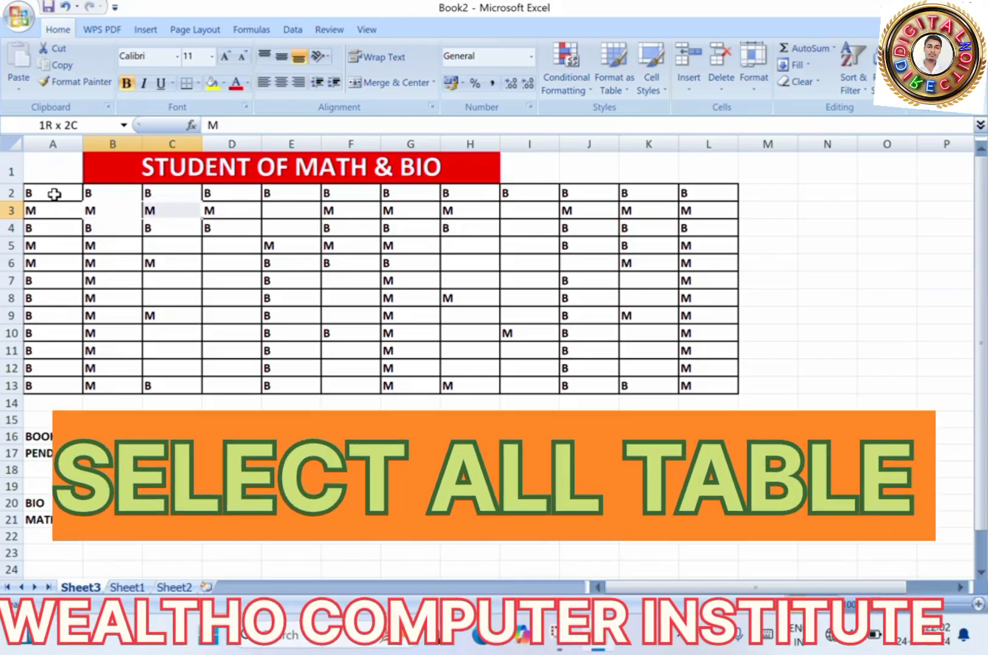
# - Add an Equal To conditional formatting rule on A2:L13 that shows B cells in Light Red Fill with Dark Red Text
pyautogui.click(25, 191)
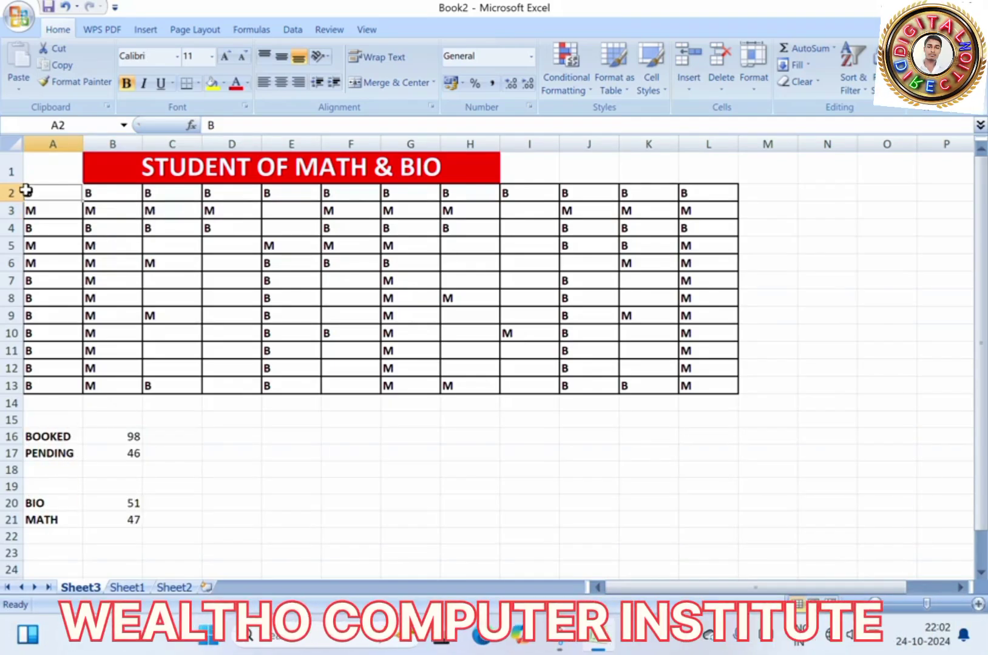
pyautogui.hotkey('shift', 'Right')
pyautogui.hotkey('shift', 'Right')
pyautogui.hotkey('shift', 'Right')
pyautogui.hotkey('shift', 'Right')
pyautogui.hotkey('shift', 'Right')
pyautogui.hotkey('shift', 'Right')
pyautogui.hotkey('shift', 'Right')
pyautogui.hotkey('shift', 'Right')
pyautogui.hotkey('shift', 'Right')
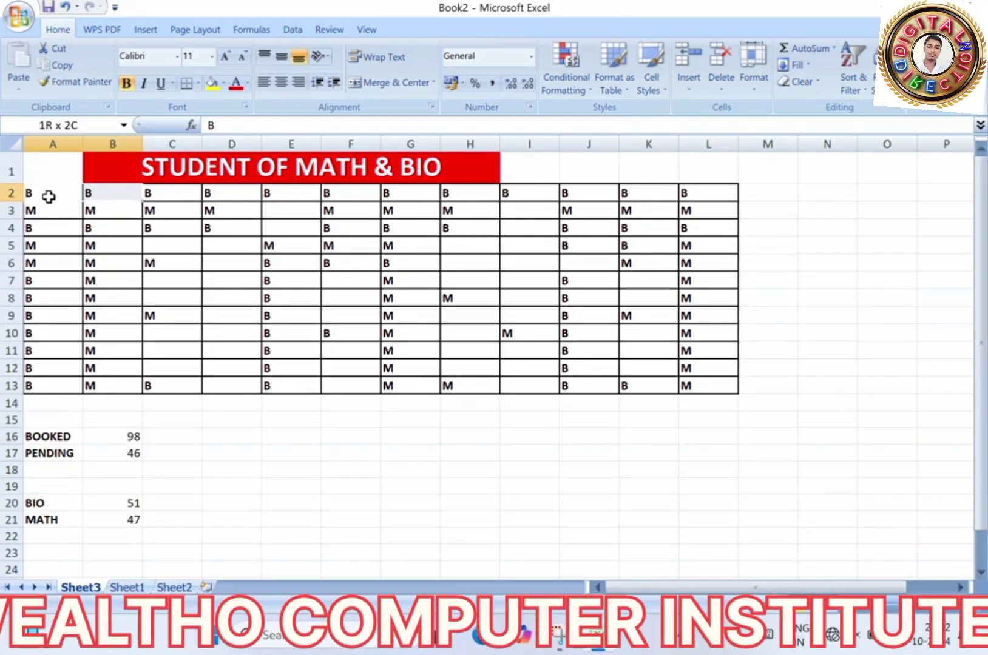
pyautogui.hotkey('shift', 'Right')
pyautogui.hotkey('shift', 'Right')
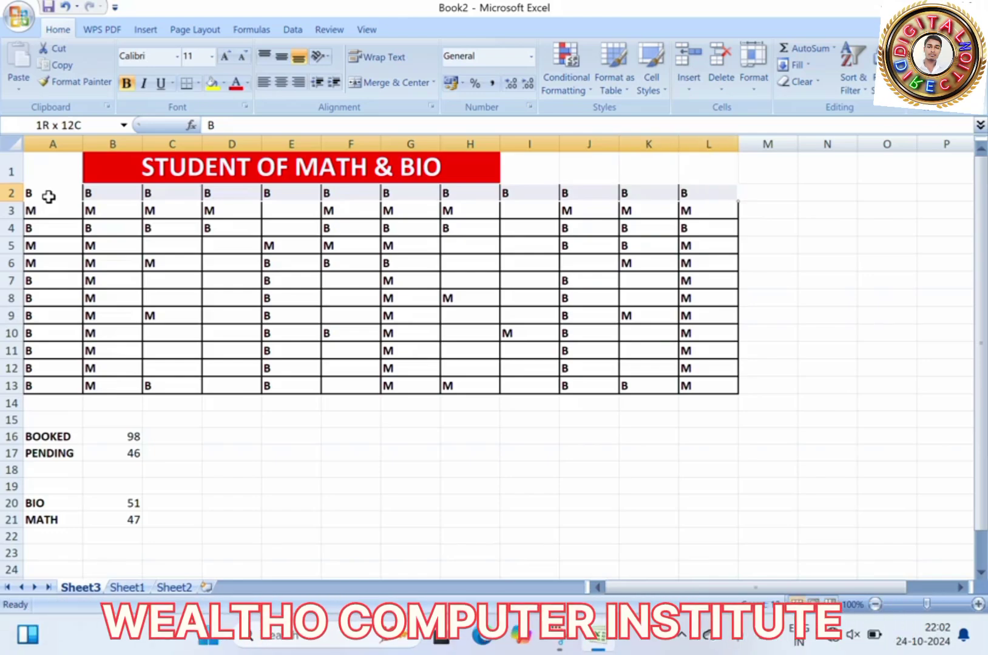
pyautogui.hotkey('shift', 'Down')
pyautogui.hotkey('shift', 'Down')
pyautogui.hotkey('shift', 'Down')
pyautogui.hotkey('shift', 'Down')
pyautogui.hotkey('shift', 'Down')
pyautogui.hotkey('shift', 'Down')
pyautogui.hotkey('shift', 'Down')
pyautogui.hotkey('shift', 'Down')
pyautogui.hotkey('shift', 'Down')
pyautogui.hotkey('shift', 'Down')
pyautogui.hotkey('shift', 'Down')
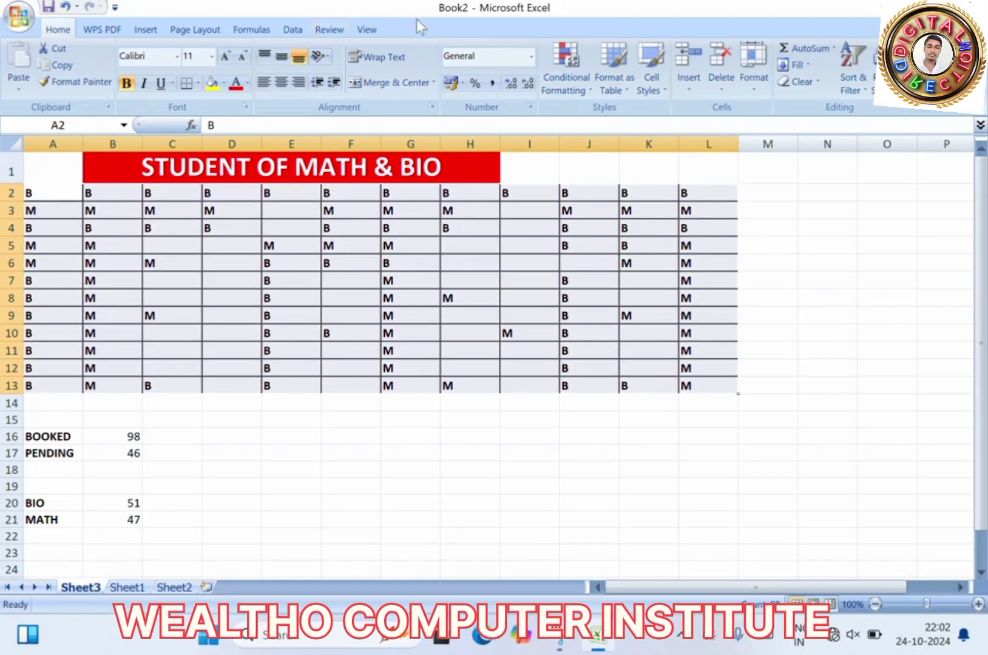
pyautogui.click(578, 84)
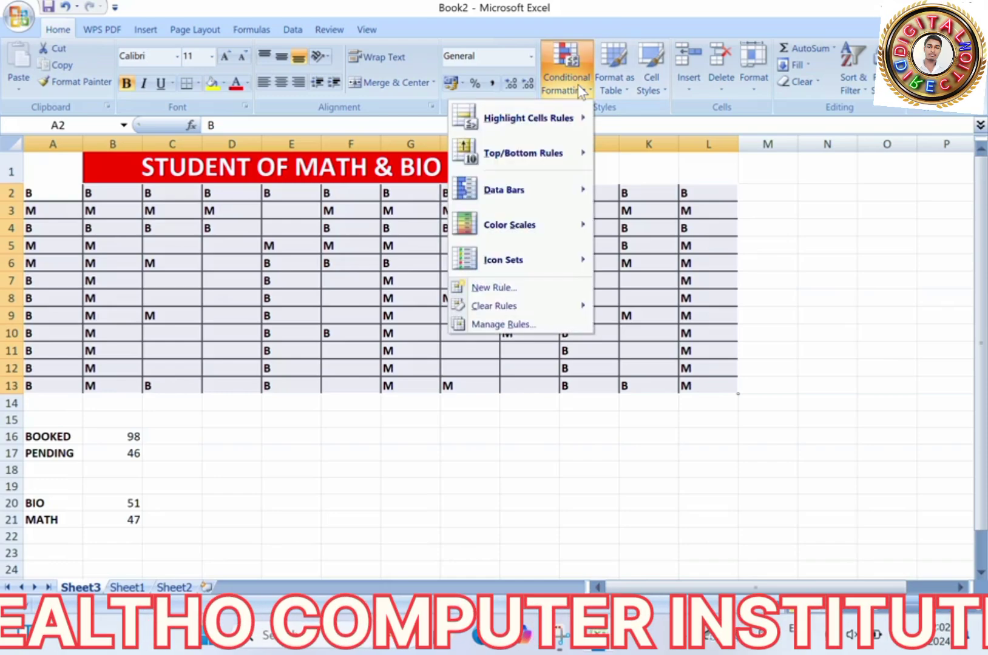
pyautogui.moveTo(546, 121)
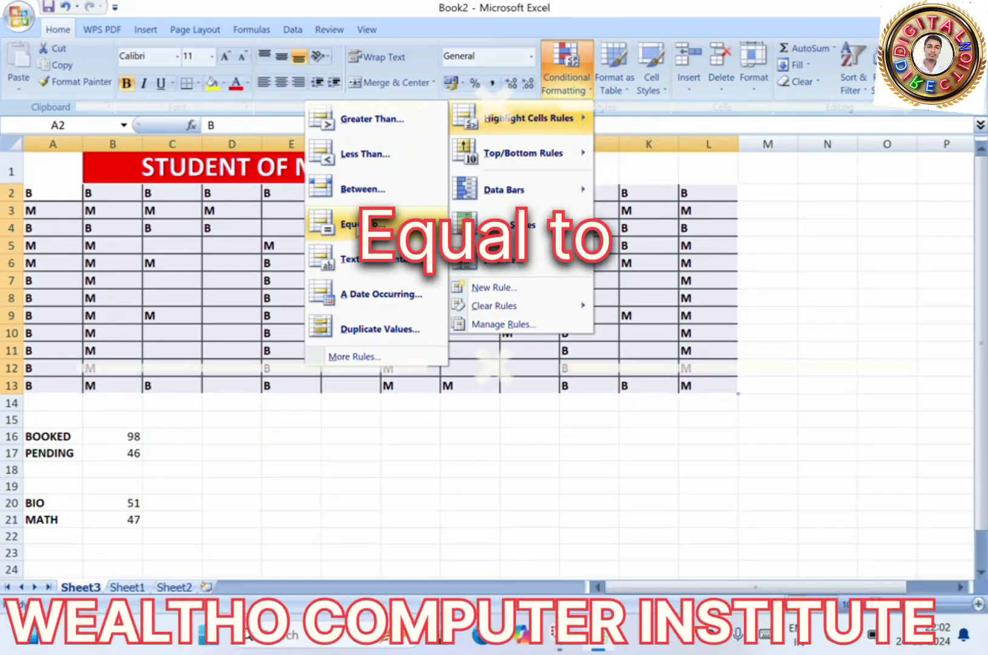
pyautogui.click(358, 225)
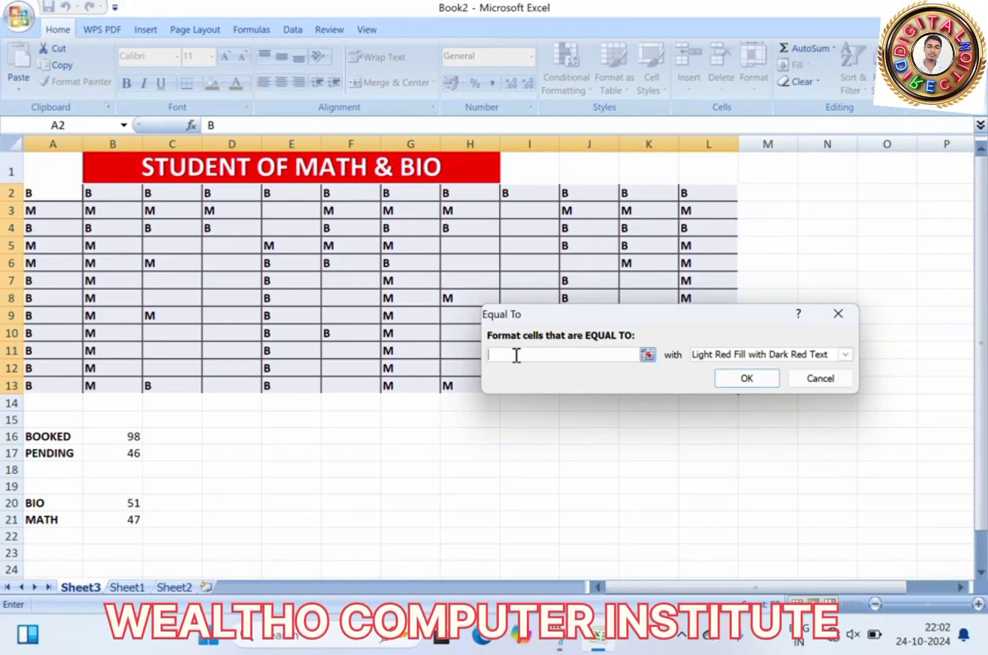
pyautogui.write('B')
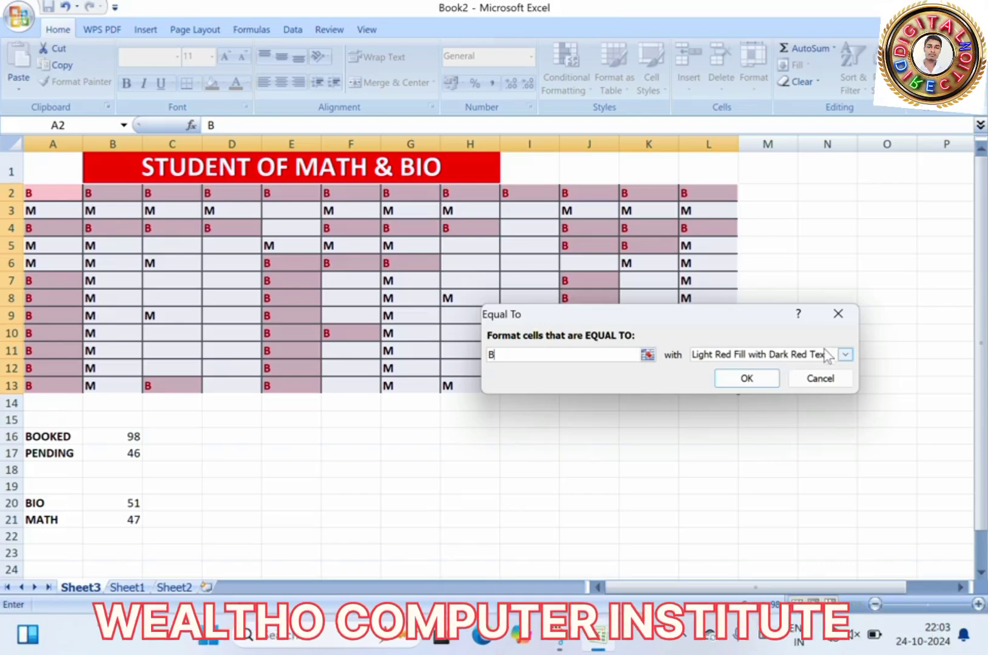
pyautogui.click(746, 380)
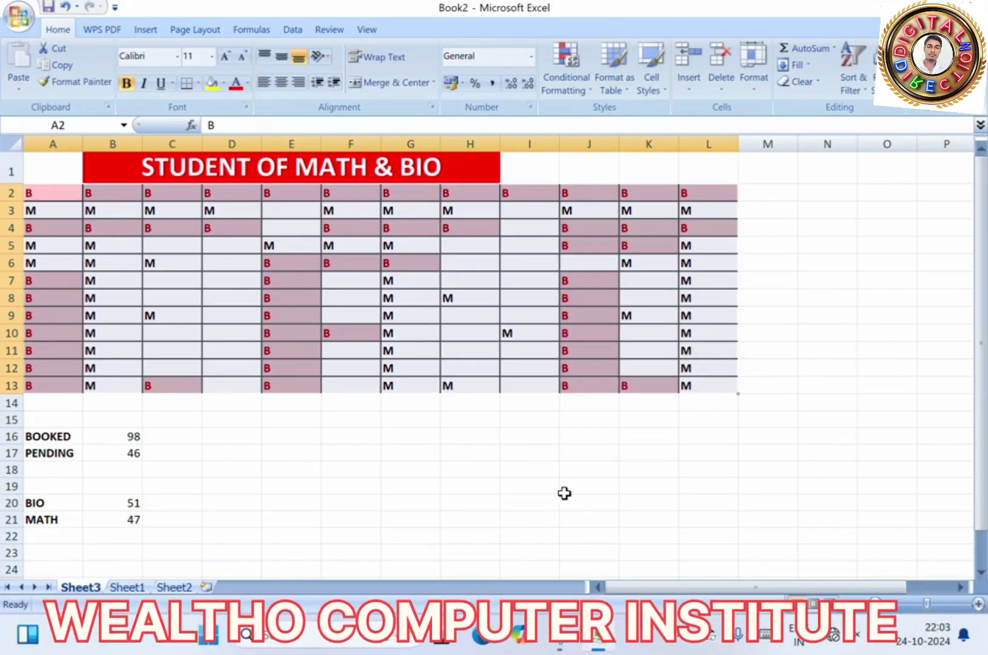
pyautogui.click(565, 493)
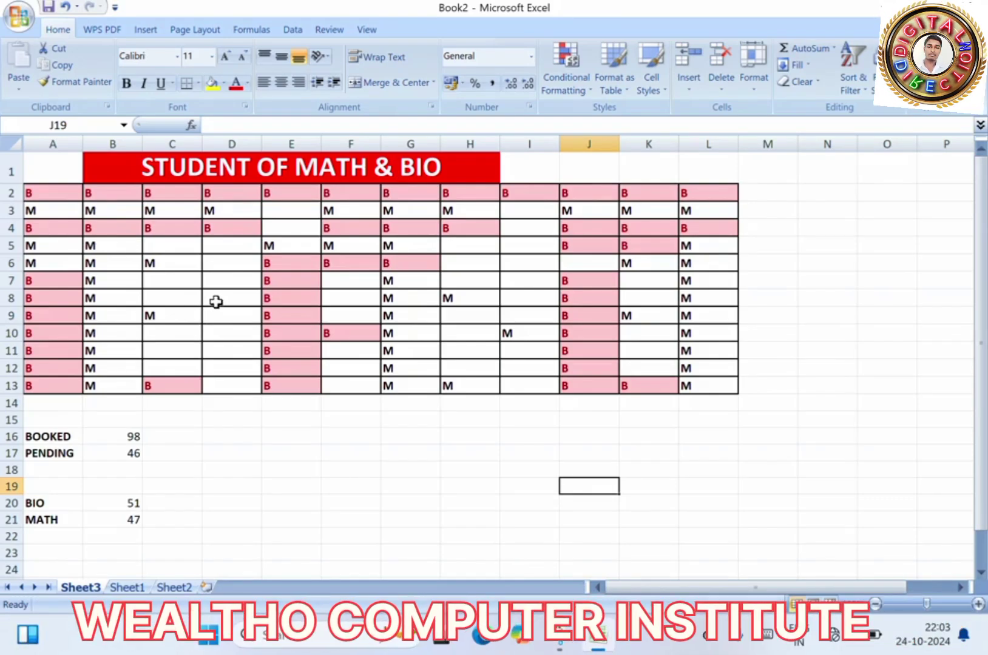
# - Add an Equal To conditional formatting rule on A2:L13 that shows M cells in Green Fill with Dark Green Text
pyautogui.click(53, 193)
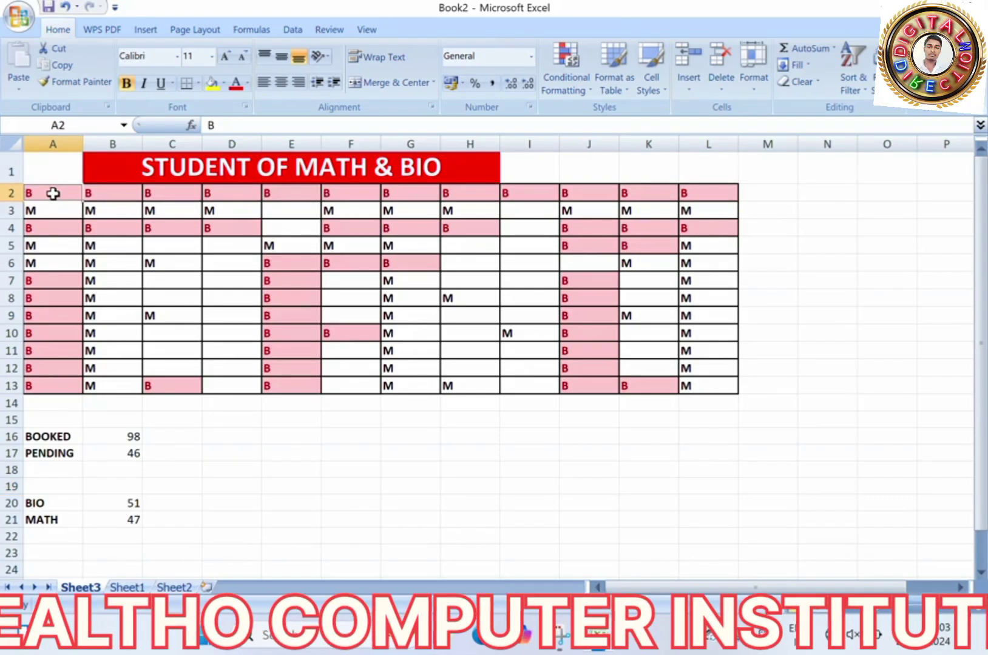
pyautogui.hotkey('shift', 'Right')
pyautogui.hotkey('shift', 'Right')
pyautogui.hotkey('shift', 'Right')
pyautogui.hotkey('shift', 'Right')
pyautogui.hotkey('shift', 'Right')
pyautogui.hotkey('shift', 'Right')
pyautogui.hotkey('shift', 'Right')
pyautogui.hotkey('shift', 'Right')
pyautogui.hotkey('shift', 'Right')
pyautogui.hotkey('shift', 'Right')
pyautogui.hotkey('shift', 'Right')
pyautogui.hotkey('shift', 'Right')
pyautogui.hotkey('shift', 'Right')
pyautogui.hotkey('shift', 'Right')
pyautogui.hotkey('shift', 'Right')
pyautogui.hotkey('shift', 'Right')
pyautogui.hotkey('shift', 'Right')
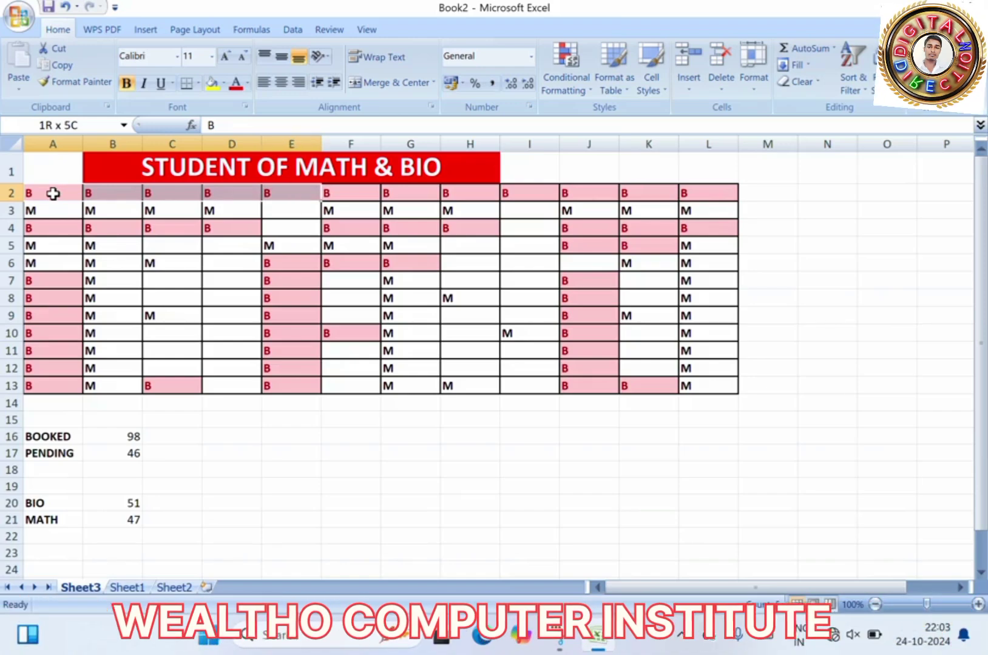
pyautogui.hotkey('shift', 'Left')
pyautogui.hotkey('shift', 'Left')
pyautogui.hotkey('shift', 'Left')
pyautogui.hotkey('shift', 'Left')
pyautogui.hotkey('shift', 'Left')
pyautogui.hotkey('shift', 'Left')
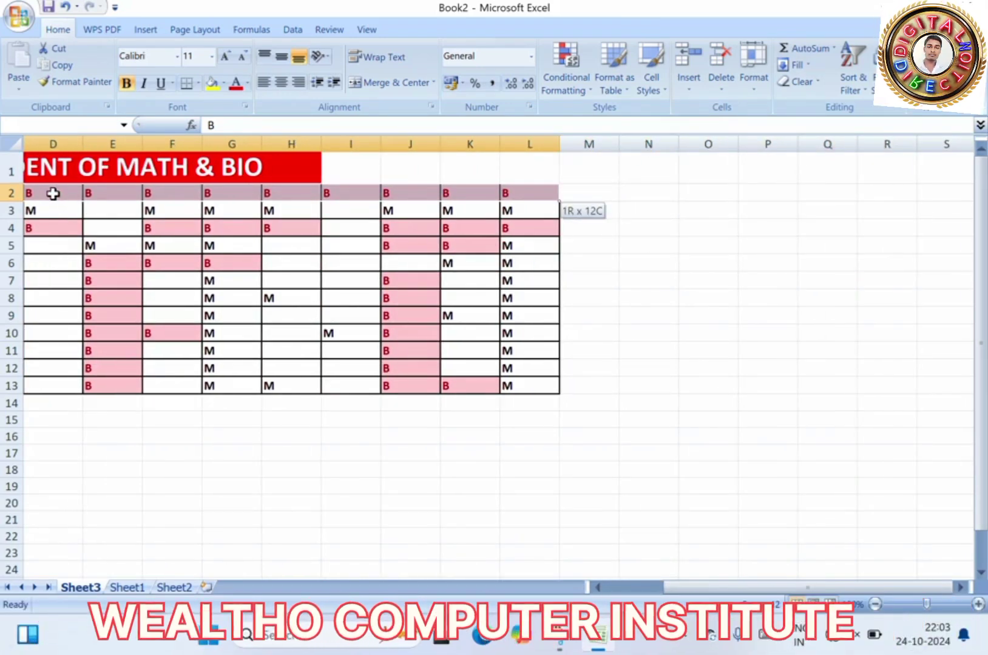
pyautogui.hotkey('shift', 'Down')
pyautogui.hotkey('shift', 'Down')
pyautogui.hotkey('shift', 'Down')
pyautogui.hotkey('shift', 'Down')
pyautogui.hotkey('shift', 'Down')
pyautogui.hotkey('shift', 'Down')
pyautogui.hotkey('shift', 'Down')
pyautogui.hotkey('shift', 'Down')
pyautogui.hotkey('shift', 'Down')
pyautogui.hotkey('shift', 'Down')
pyautogui.hotkey('shift', 'Down')
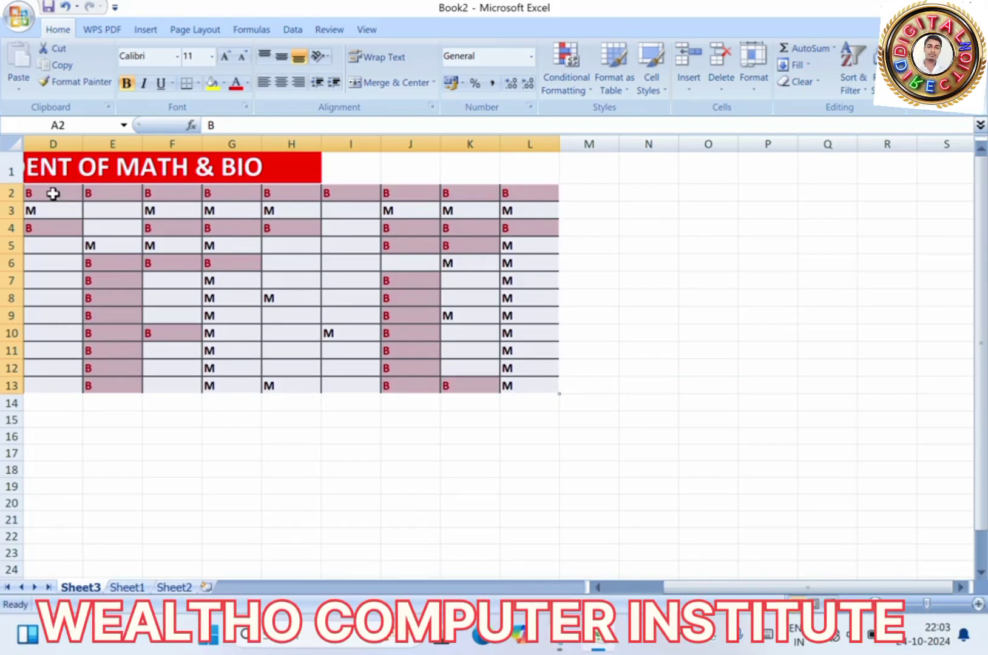
pyautogui.click(563, 87)
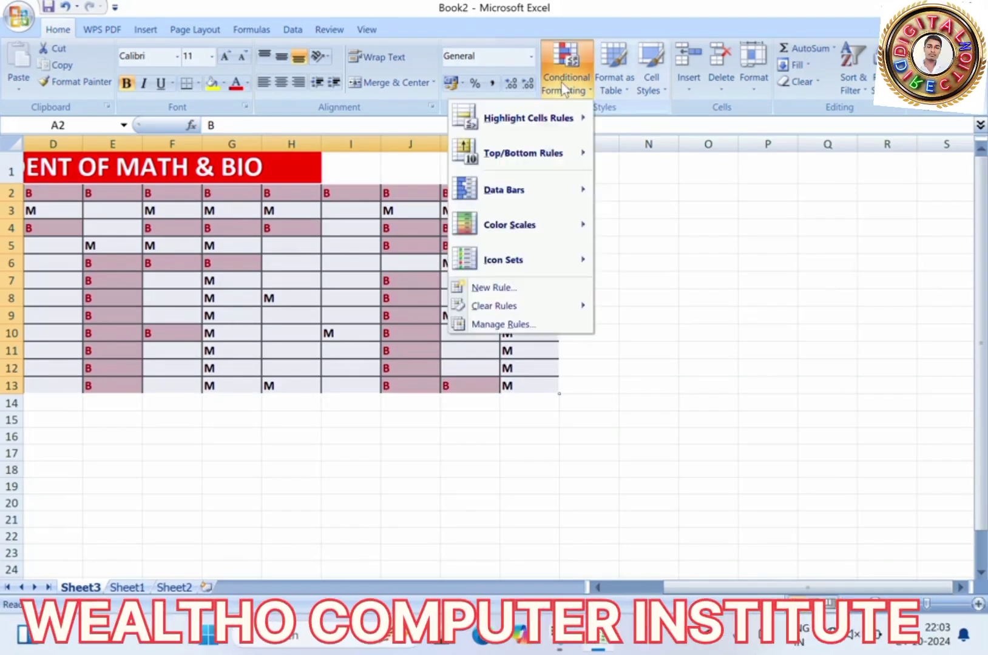
pyautogui.moveTo(521, 117)
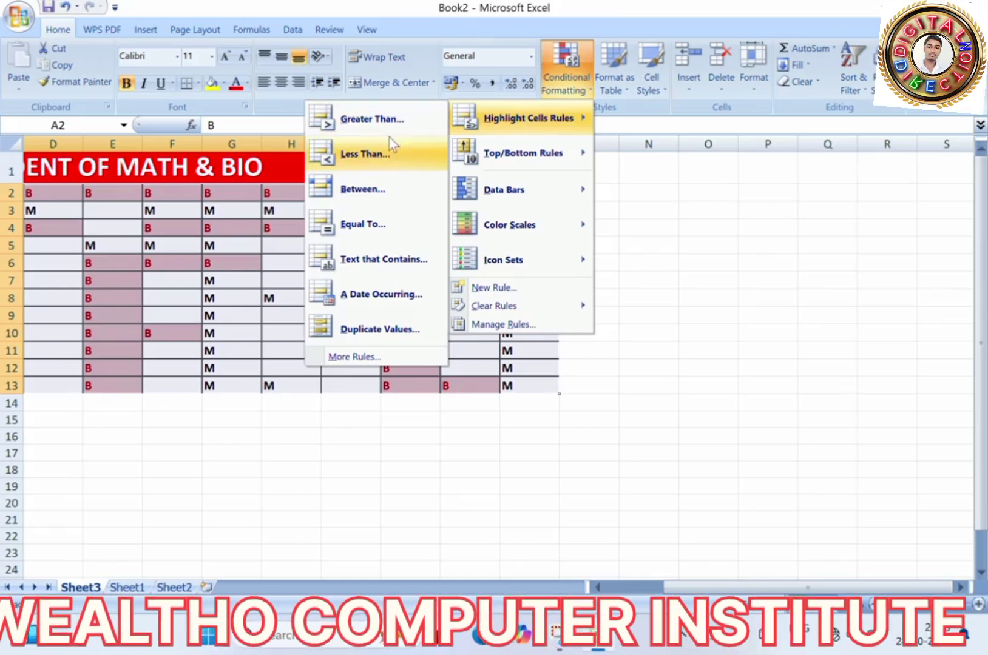
pyautogui.click(347, 225)
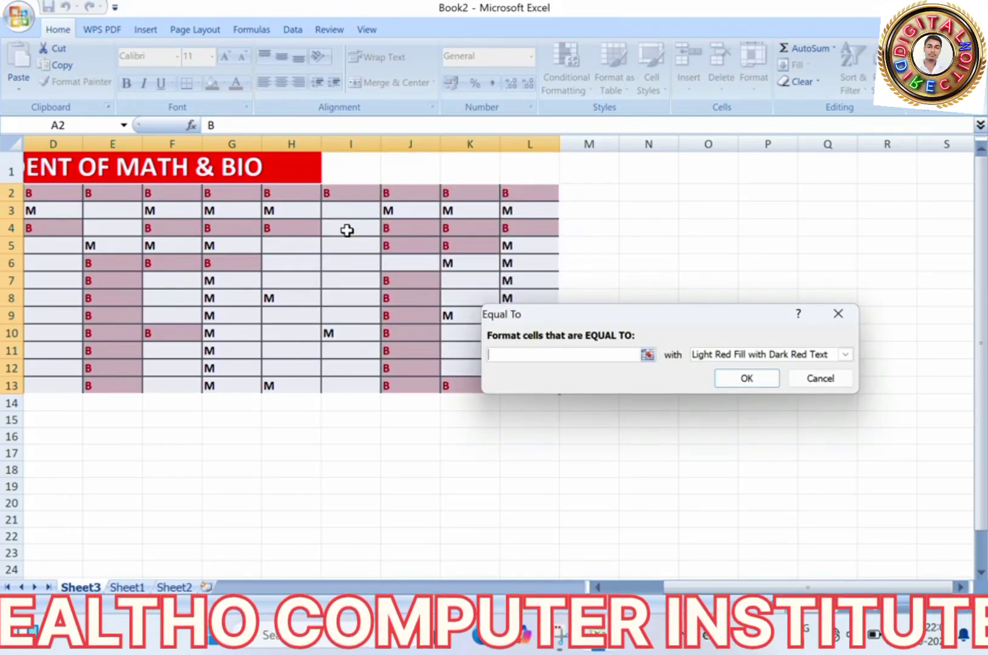
pyautogui.write('M')
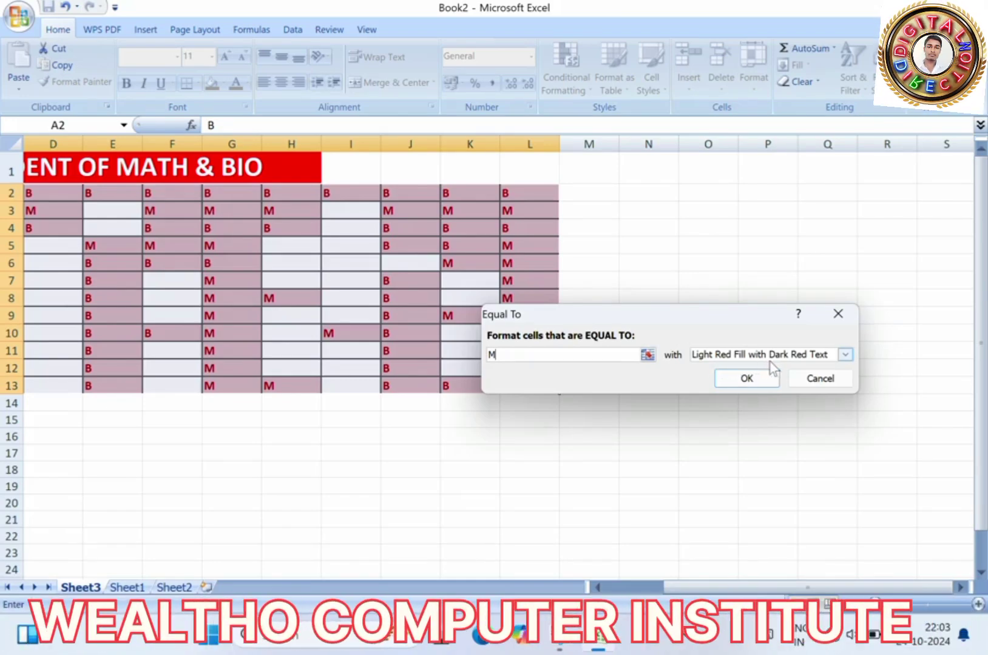
pyautogui.click(845, 356)
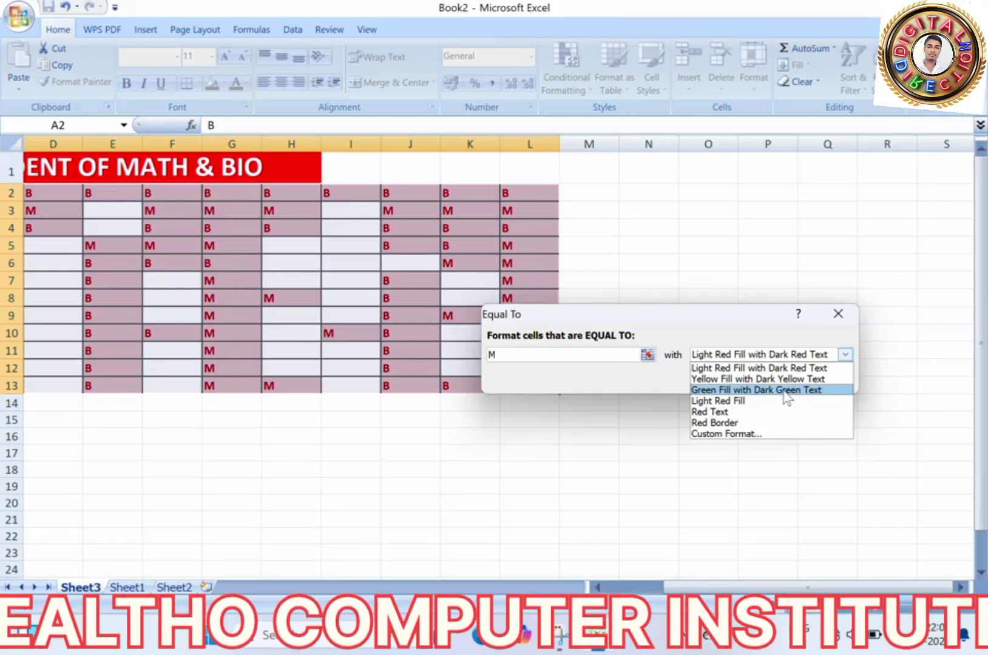
pyautogui.click(784, 391)
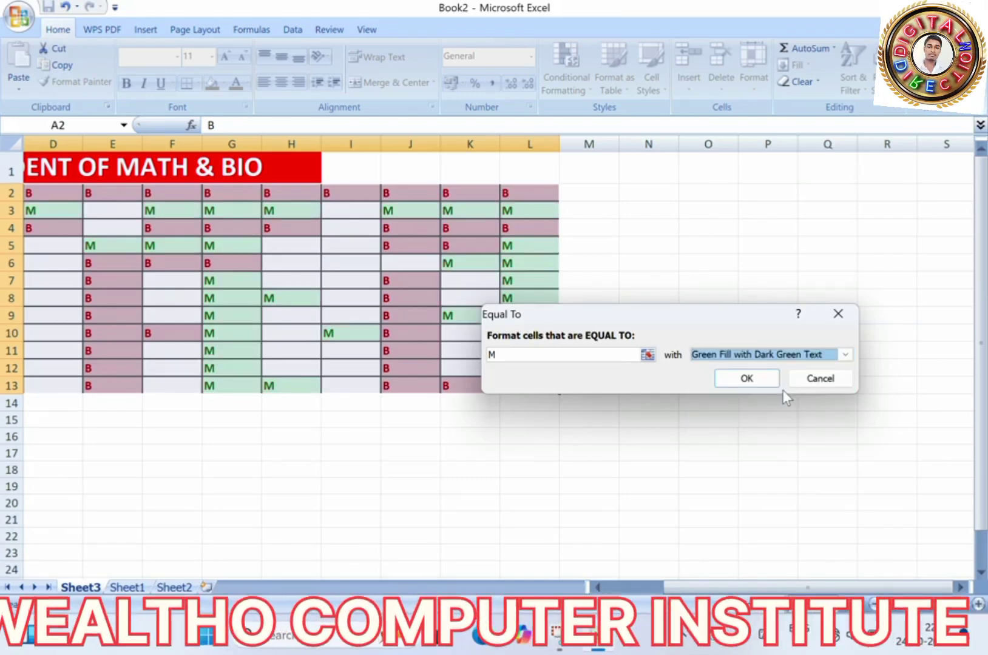
pyautogui.click(747, 379)
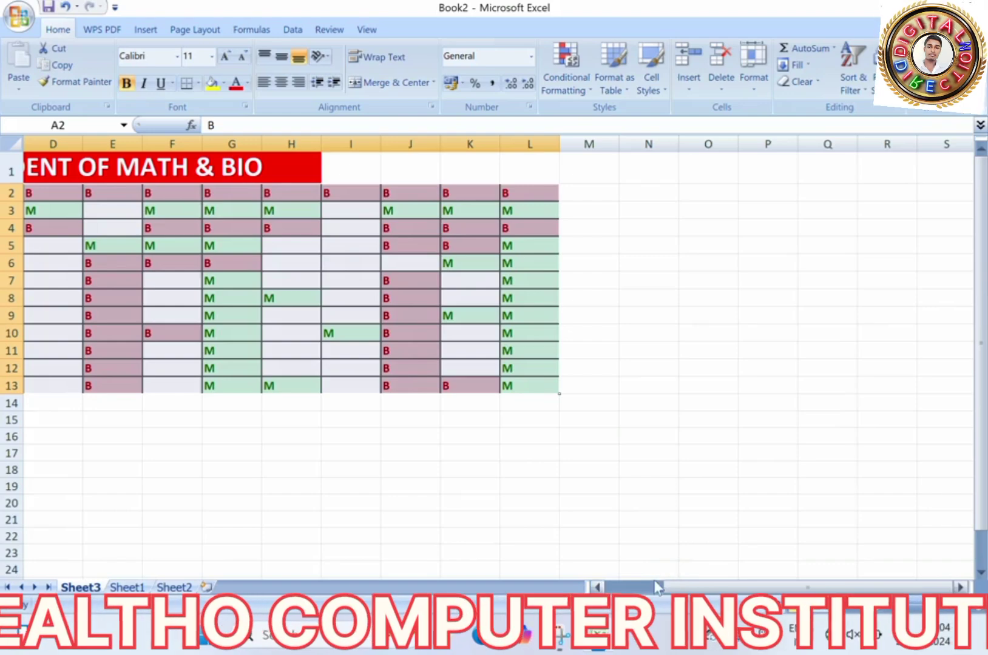
pyautogui.moveTo(654, 586); pyautogui.dragTo(601, 586)
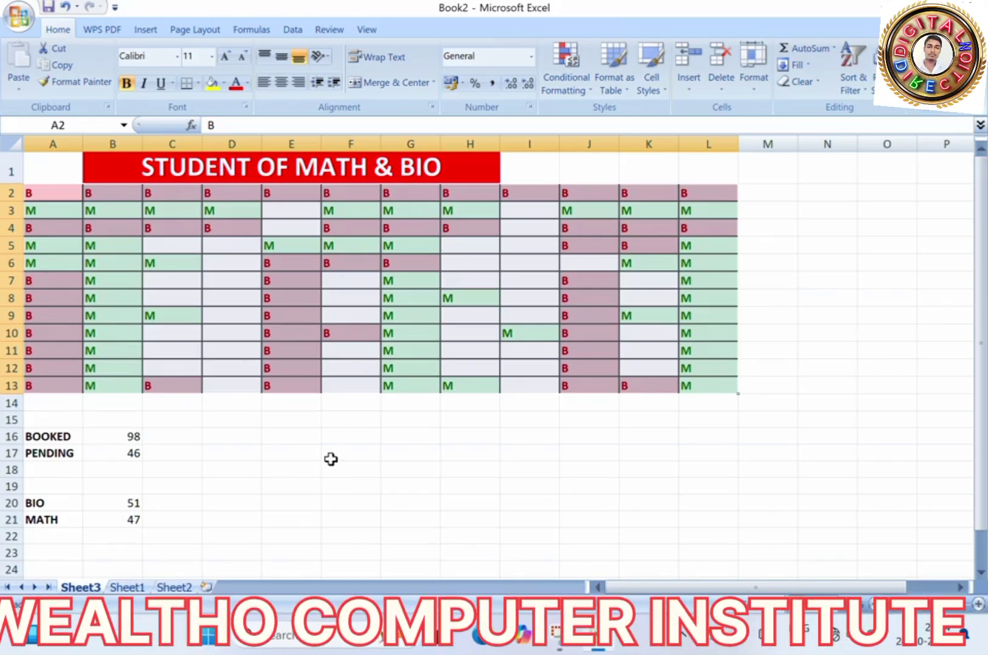
pyautogui.press('super')
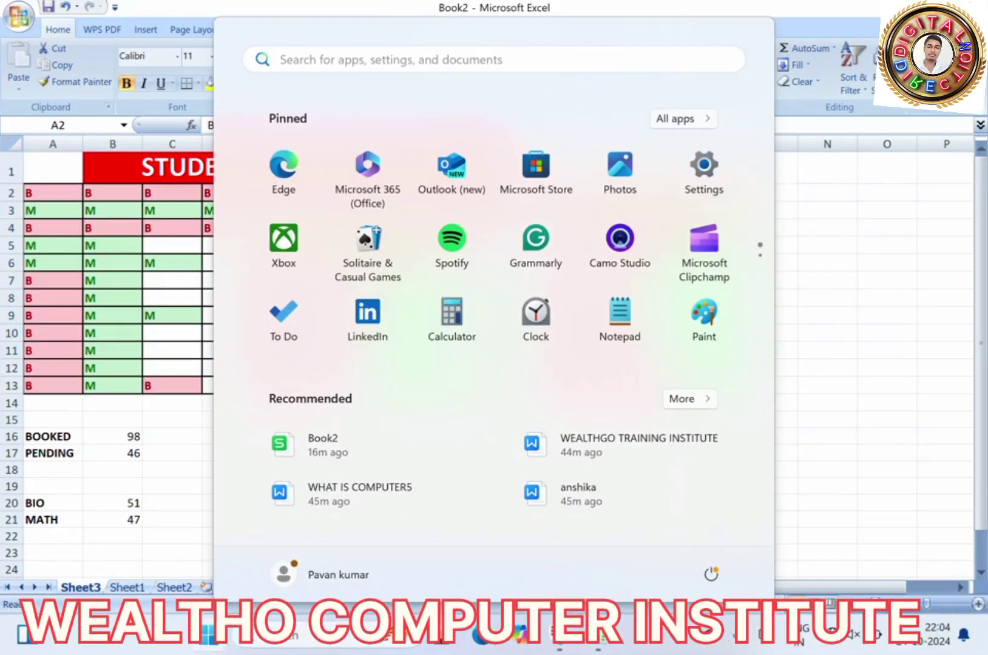
pyautogui.click(181, 543)
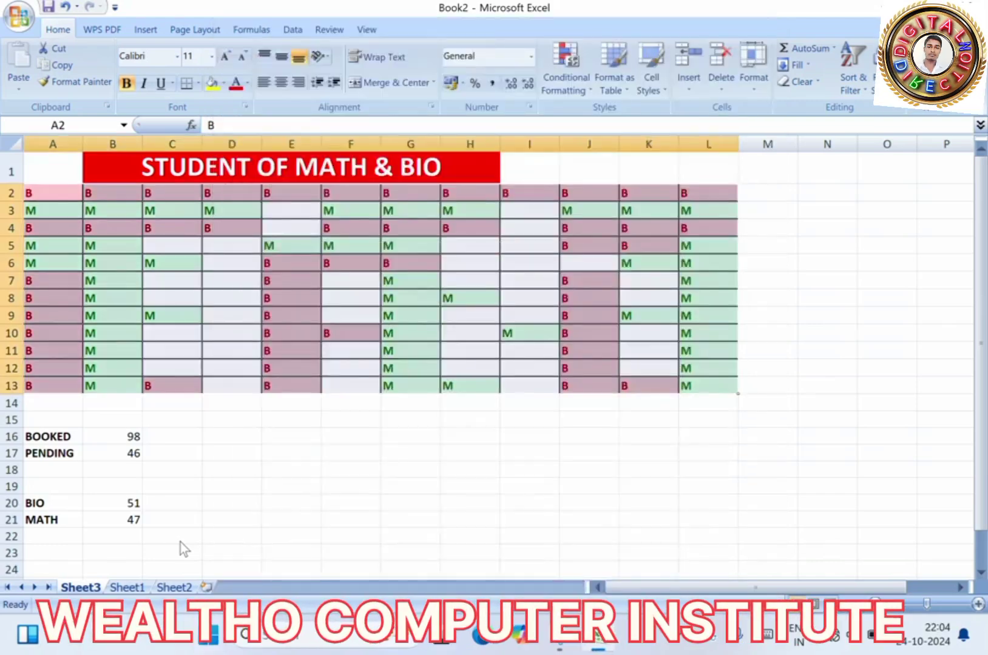
# - Make the header cells A1:E1 on Sheet1 bold
pyautogui.click(189, 476)
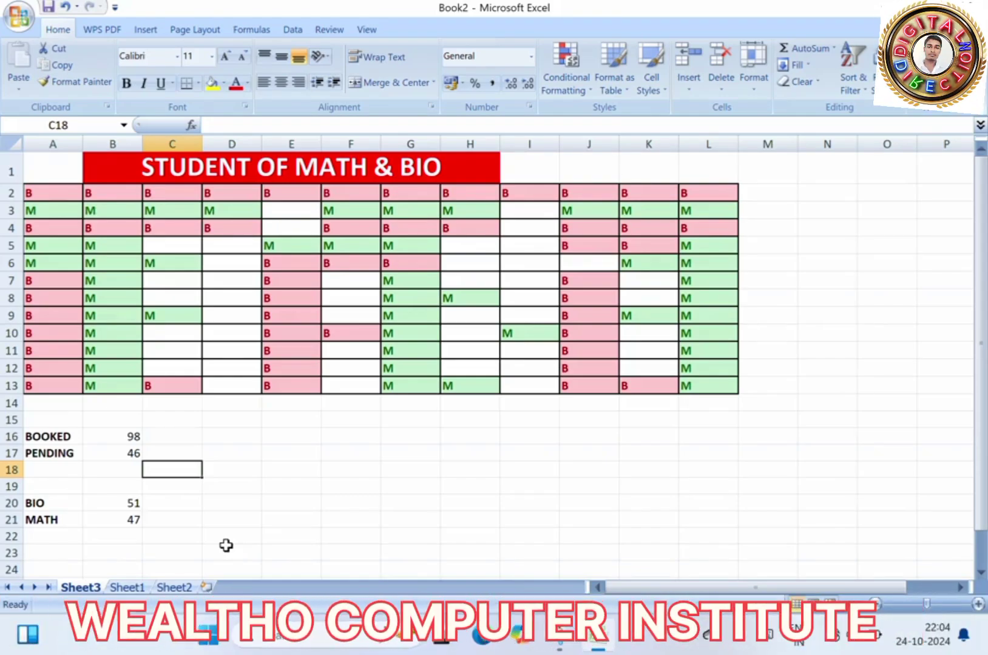
pyautogui.click(133, 588)
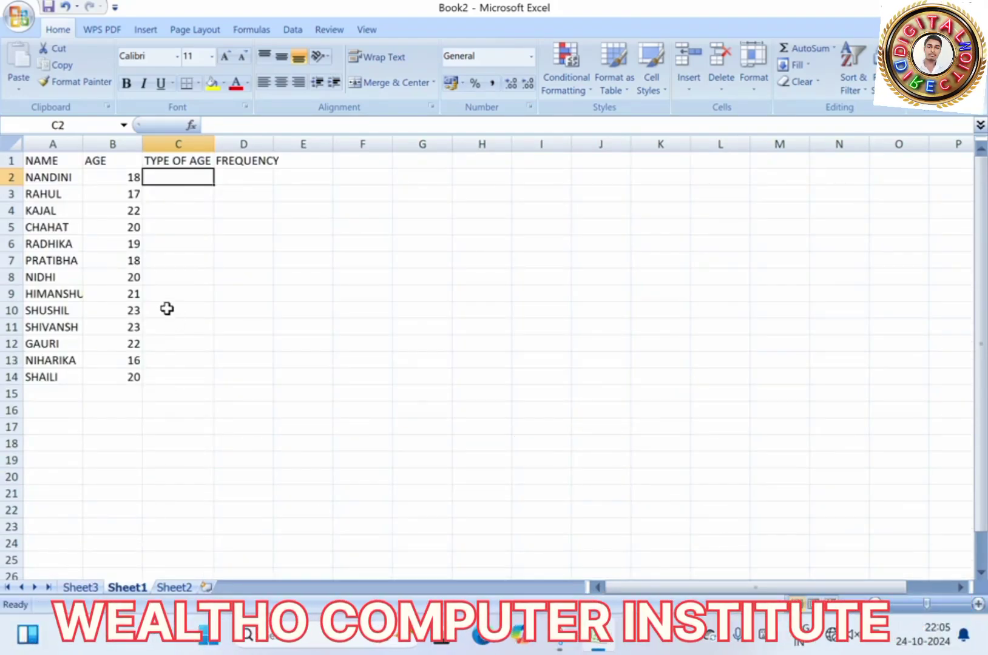
pyautogui.click(62, 158)
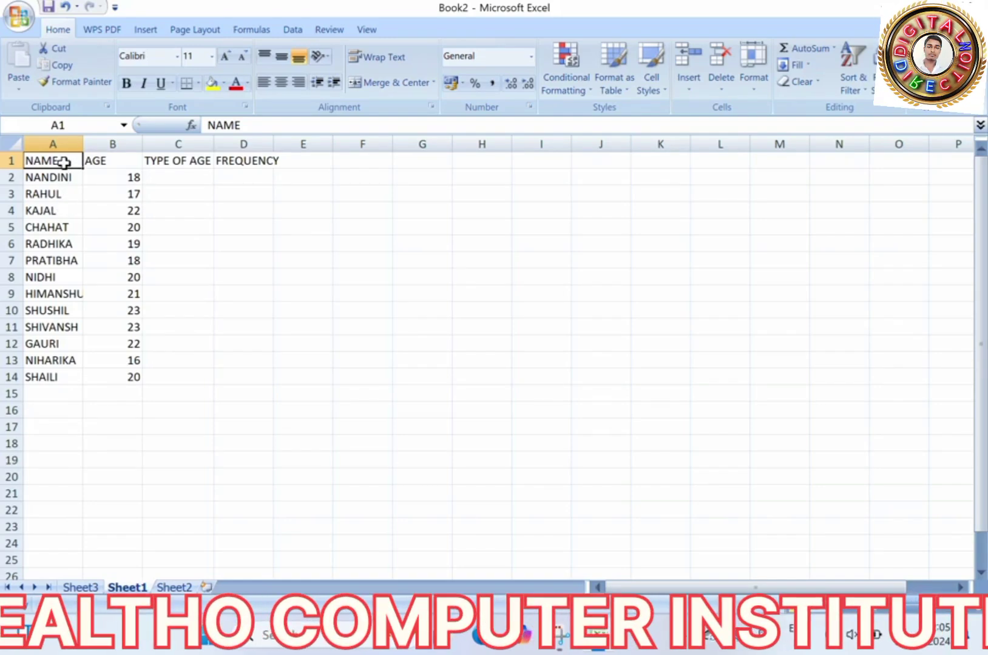
pyautogui.hotkey('shift', 'Right')
pyautogui.hotkey('shift', 'Right')
pyautogui.hotkey('shift', 'Right')
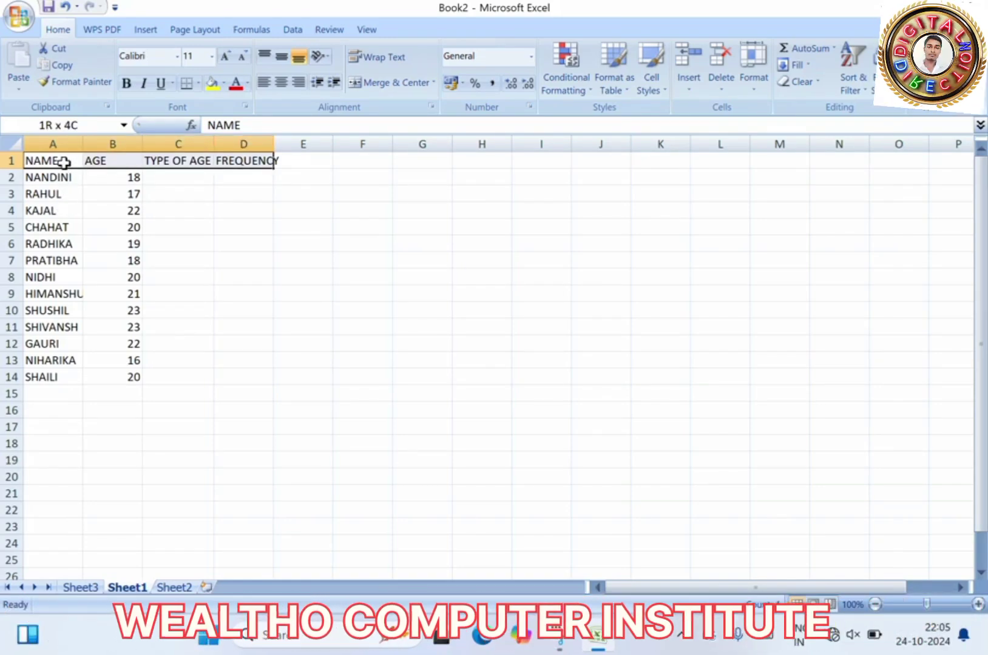
pyautogui.hotkey('shift', 'Right')
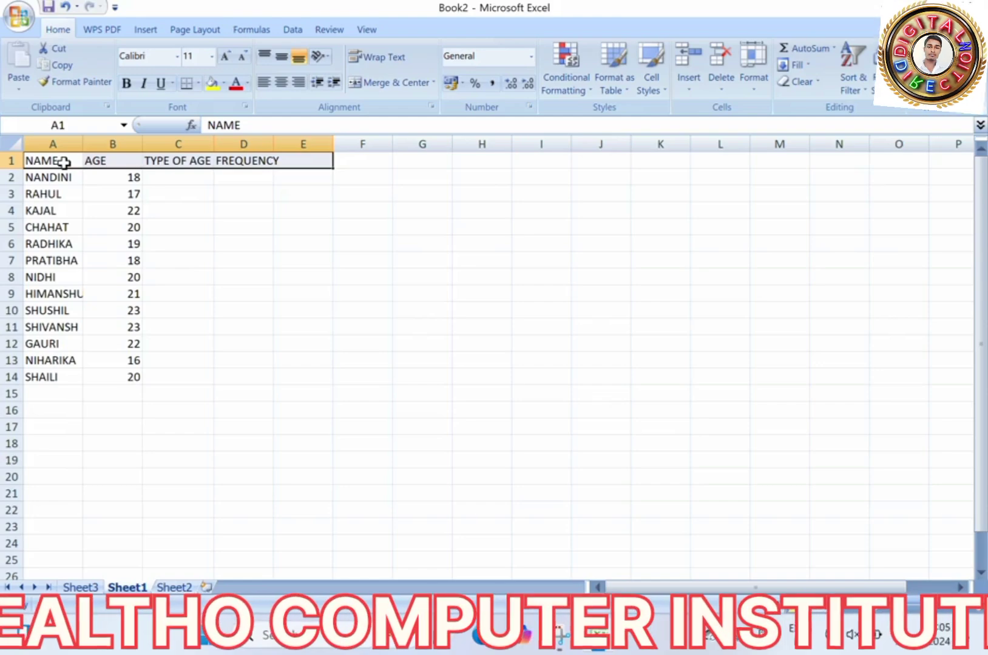
pyautogui.hotkey('ctrl', 'b')
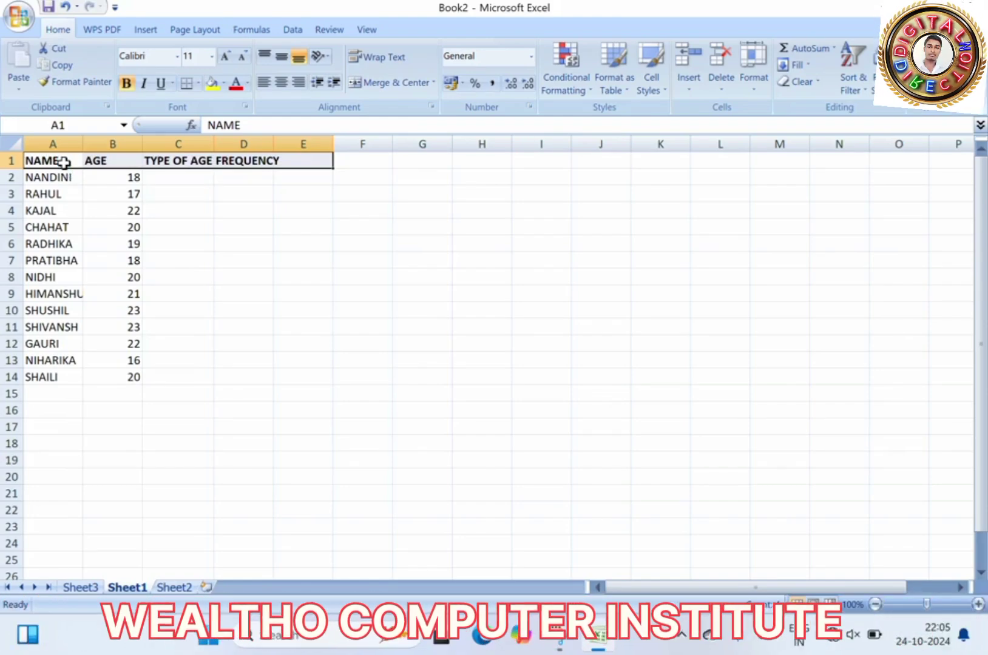
# - Make the entries under NAME in A2:A14 bold
pyautogui.click(59, 177)
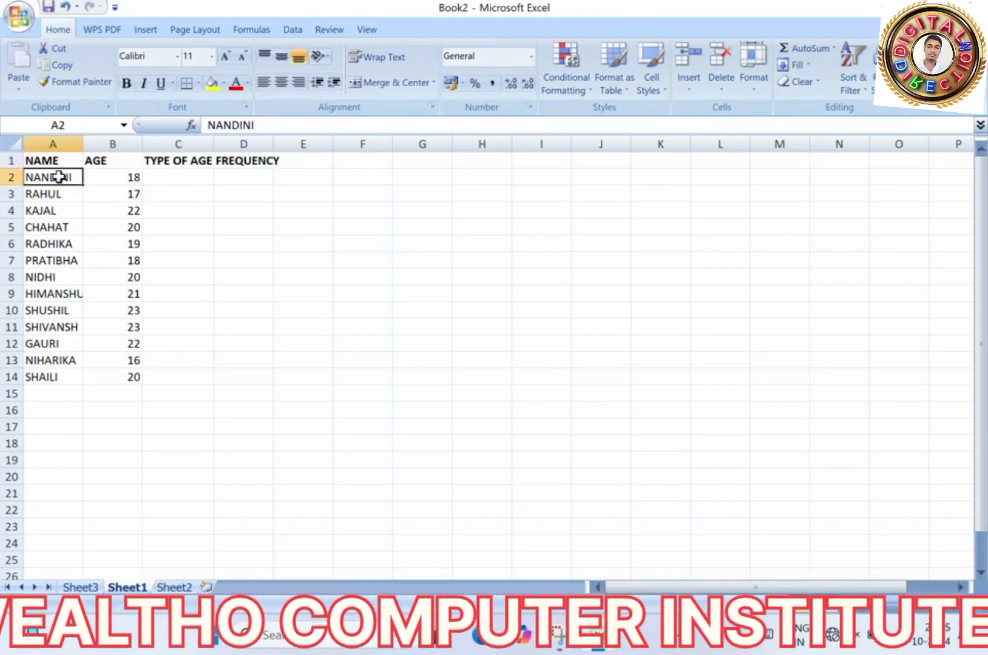
pyautogui.hotkey('shift', 'Down')
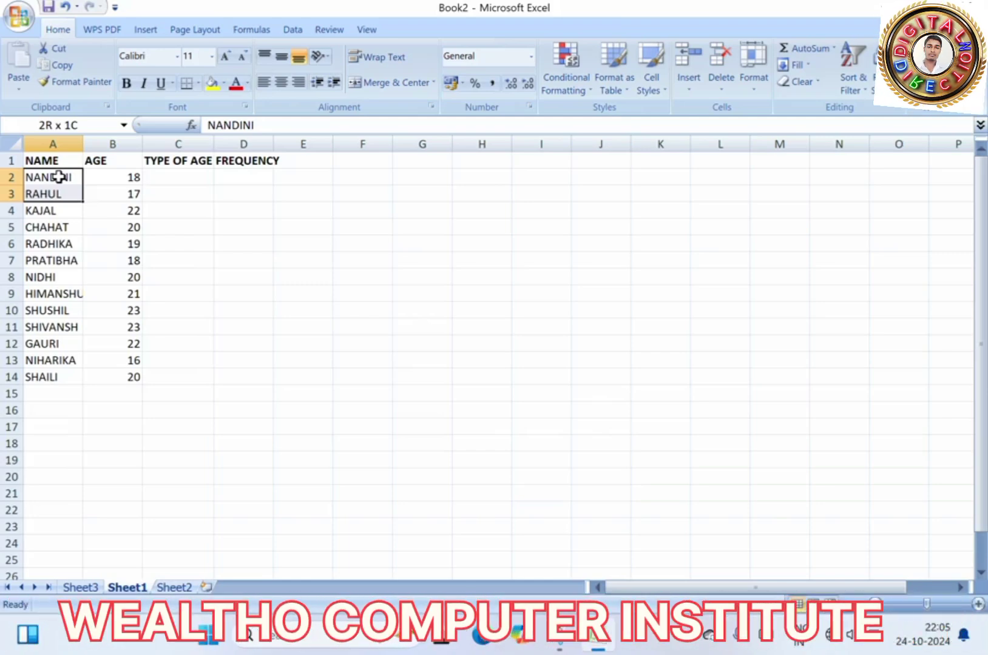
pyautogui.hotkey('shift', 'Down')
pyautogui.hotkey('shift', 'Down')
pyautogui.hotkey('shift', 'Down')
pyautogui.hotkey('shift', 'Down')
pyautogui.hotkey('shift', 'Down')
pyautogui.hotkey('shift', 'Down')
pyautogui.hotkey('shift', 'Down')
pyautogui.hotkey('shift', 'Down')
pyautogui.hotkey('shift', 'Down')
pyautogui.hotkey('shift', 'Down')
pyautogui.hotkey('shift', 'Down')
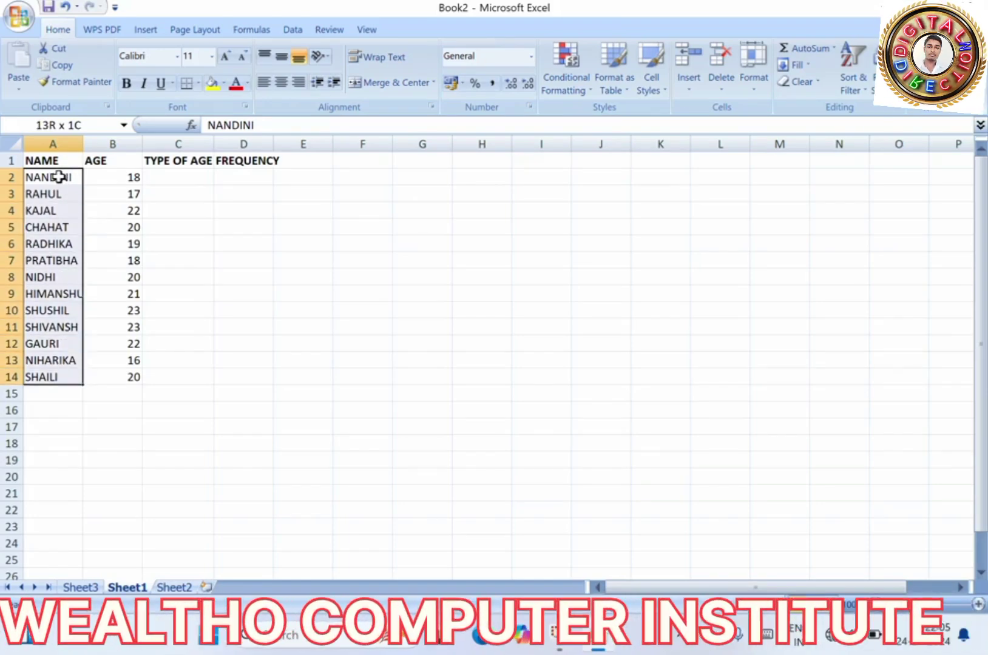
pyautogui.hotkey('ctrl', 'b')
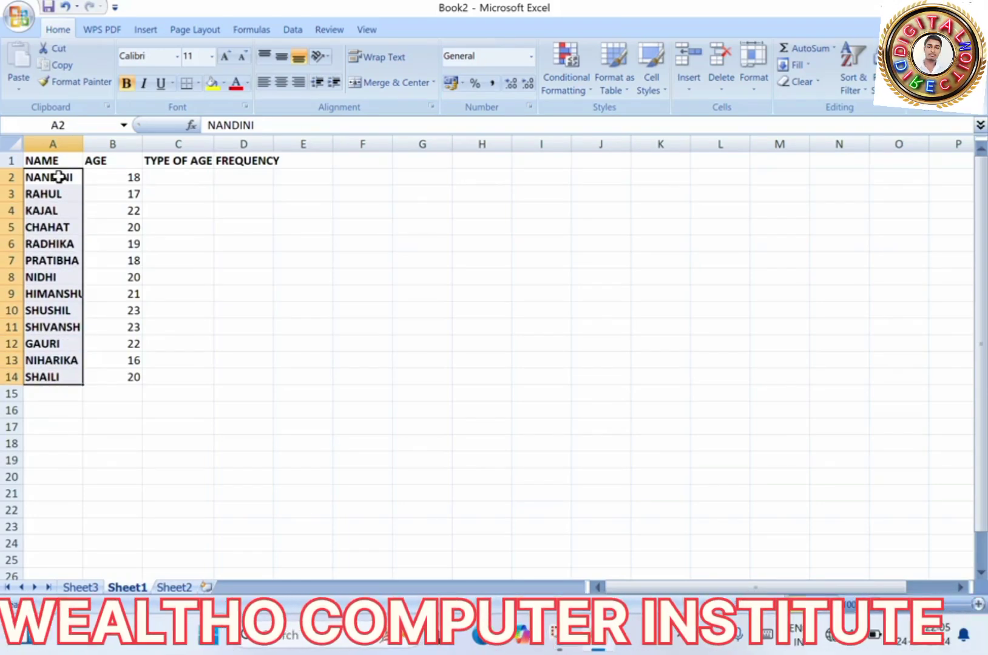
# - Make the AGE values in B2:B14 bold
pyautogui.click(132, 176)
pyautogui.hotkey('shift', 'Down')
pyautogui.hotkey('shift', 'Down')
pyautogui.hotkey('shift', 'Down')
pyautogui.hotkey('shift', 'Down')
pyautogui.hotkey('shift', 'Down')
pyautogui.hotkey('shift', 'Down')
pyautogui.hotkey('shift', 'Down')
pyautogui.hotkey('shift', 'Down')
pyautogui.hotkey('shift', 'Down')
pyautogui.hotkey('shift', 'Down')
pyautogui.hotkey('shift', 'Down')
pyautogui.hotkey('shift', 'Down')
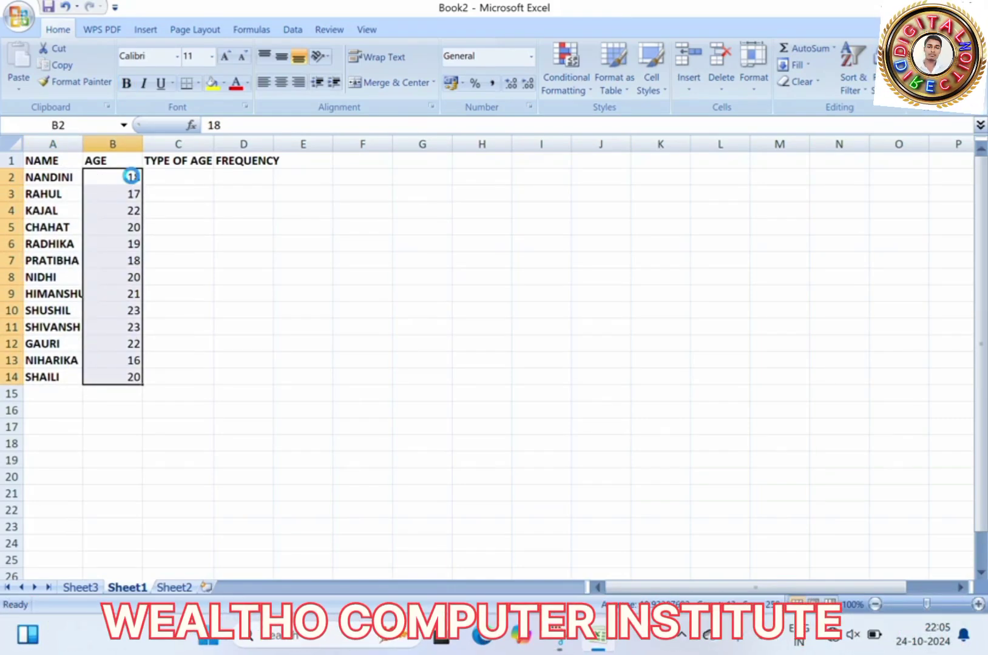
pyautogui.hotkey('ctrl', 'b')
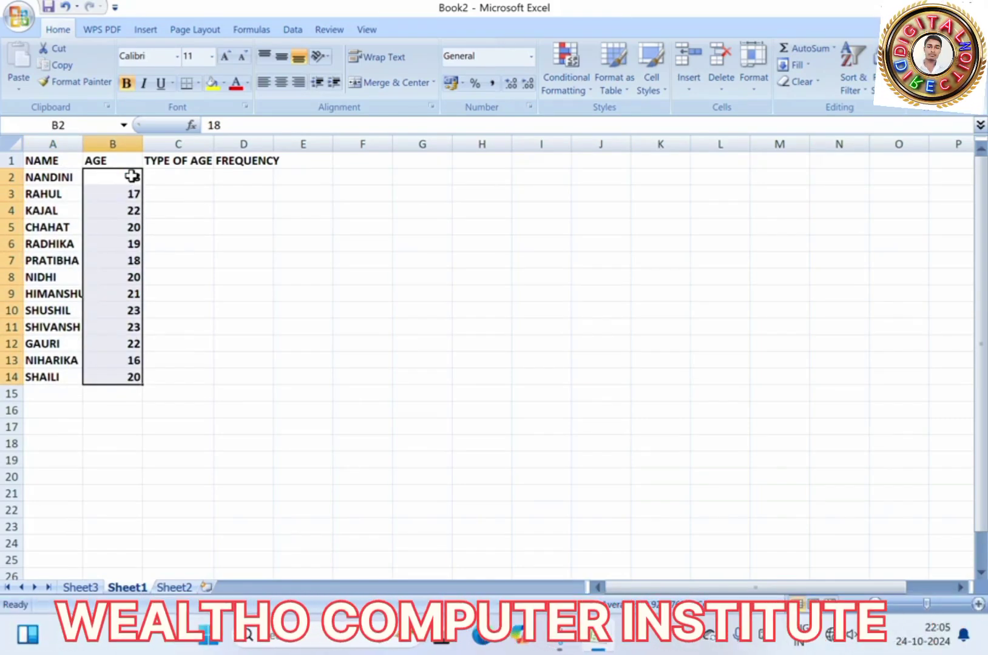
pyautogui.click(187, 176)
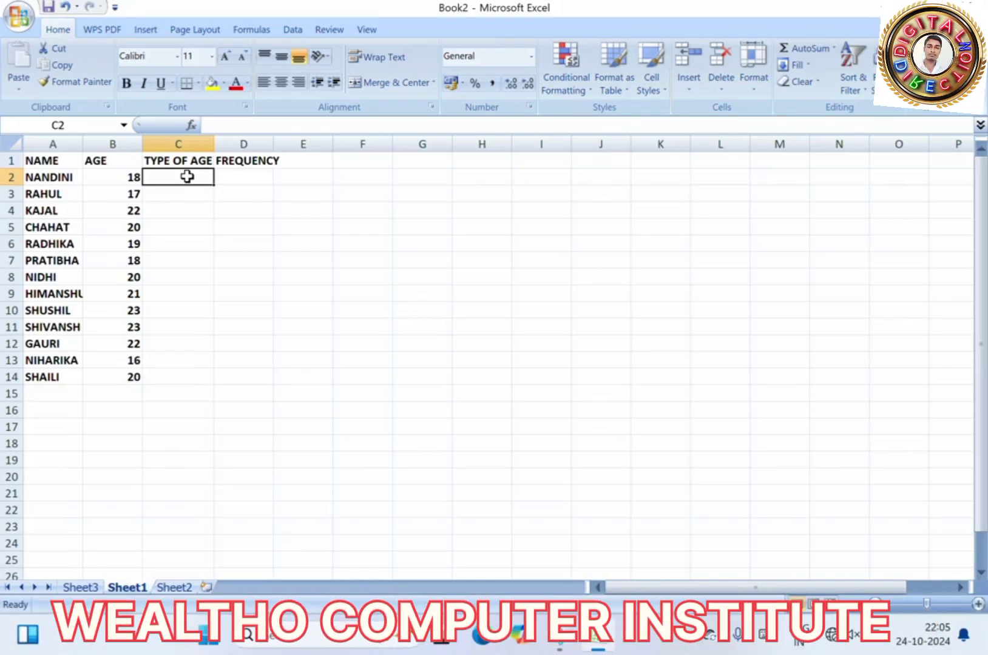
# - Copy the ages in B2:B14 into the TYPE OF AGE column starting at C2
pyautogui.click(127, 180)
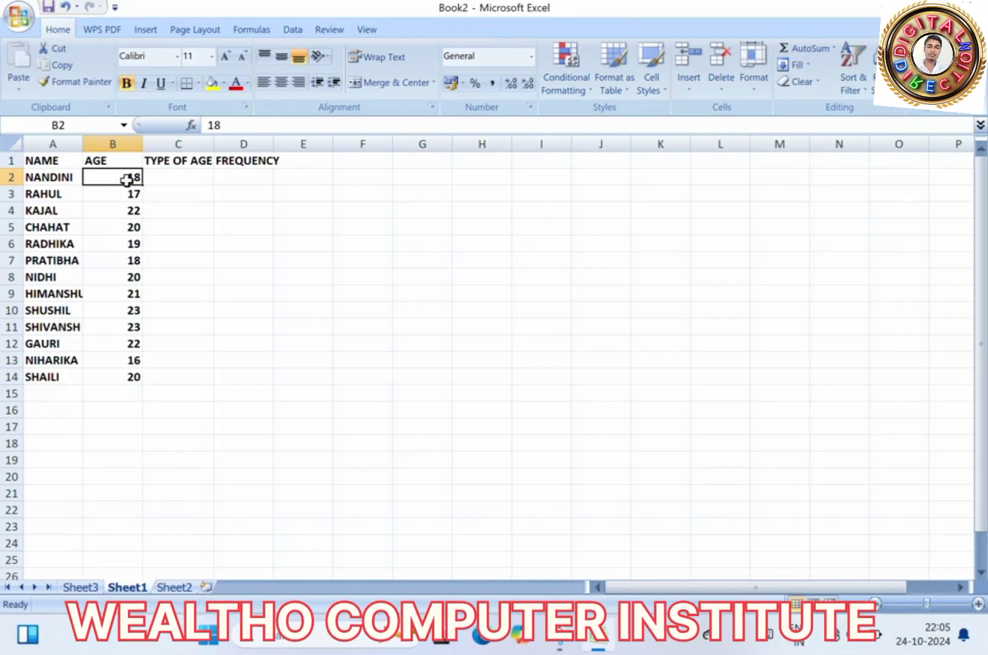
pyautogui.hotkey('shift', 'Down')
pyautogui.hotkey('shift', 'Down')
pyautogui.hotkey('shift', 'Down')
pyautogui.hotkey('shift', 'Down')
pyautogui.hotkey('shift', 'Down')
pyautogui.hotkey('shift', 'Down')
pyautogui.hotkey('shift', 'Down')
pyautogui.hotkey('shift', 'Down')
pyautogui.hotkey('shift', 'Down')
pyautogui.hotkey('shift', 'Down')
pyautogui.hotkey('shift', 'Down')
pyautogui.hotkey('shift', 'Down')
pyautogui.hotkey('shift', 'Down')
pyautogui.hotkey('shift', 'Down')
pyautogui.hotkey('shift', 'Down')
pyautogui.hotkey('shift', 'Down')
pyautogui.hotkey('shift', 'Down')
pyautogui.hotkey('shift', 'Down')
pyautogui.hotkey('shift', 'Down')
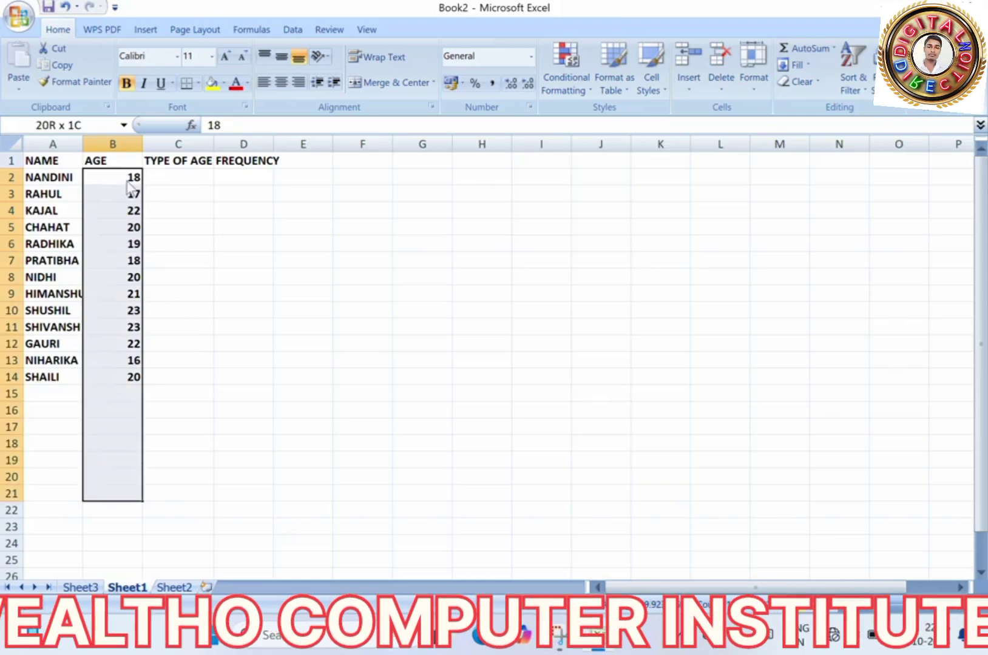
pyautogui.hotkey('shift', 'Up')
pyautogui.hotkey('shift', 'Up')
pyautogui.hotkey('shift', 'Up')
pyautogui.hotkey('shift', 'Up')
pyautogui.hotkey('shift', 'Up')
pyautogui.hotkey('shift', 'Up')
pyautogui.hotkey('shift', 'Up')
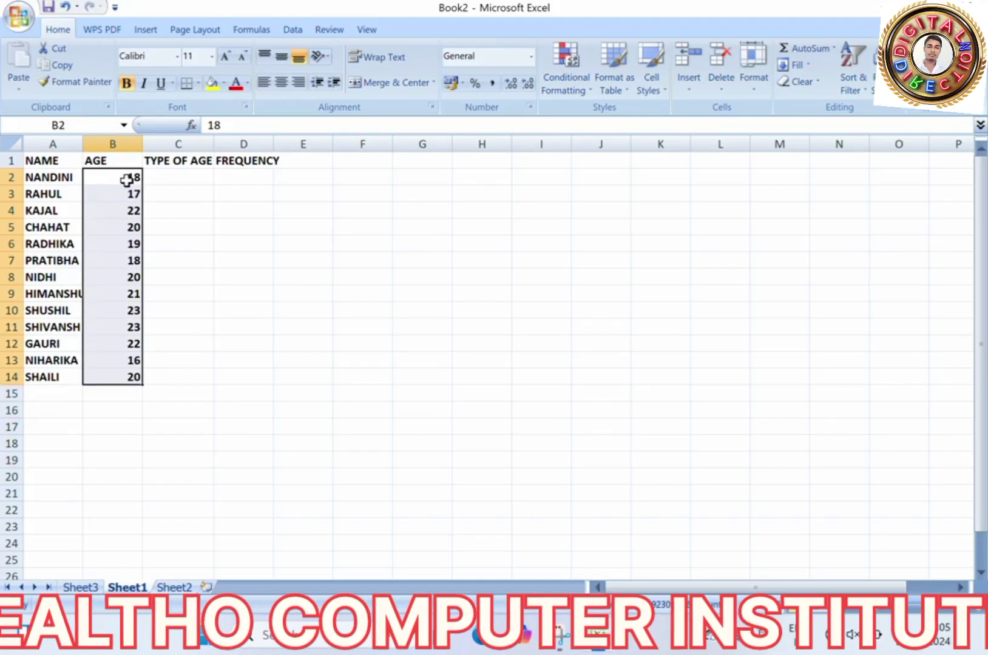
pyautogui.hotkey('ctrl', 'c')
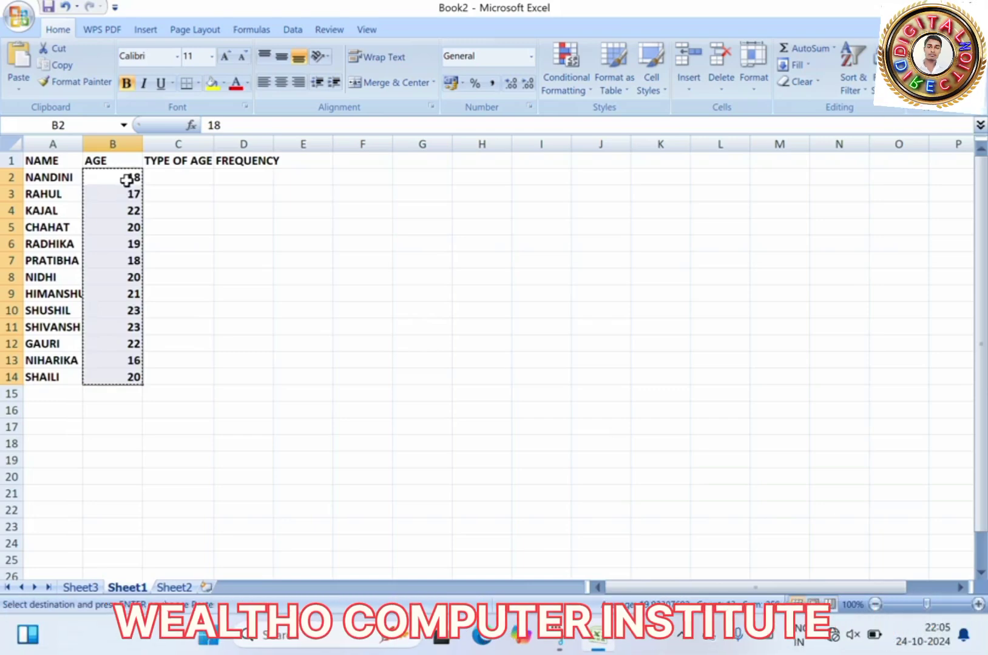
pyautogui.click(171, 175)
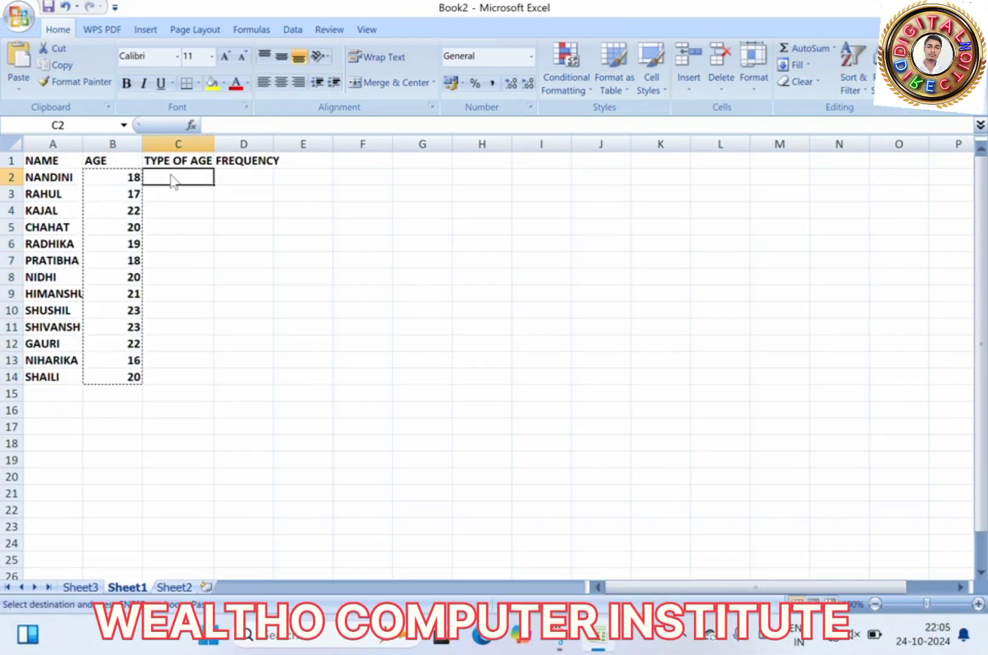
pyautogui.hotkey('ctrl', 'v')
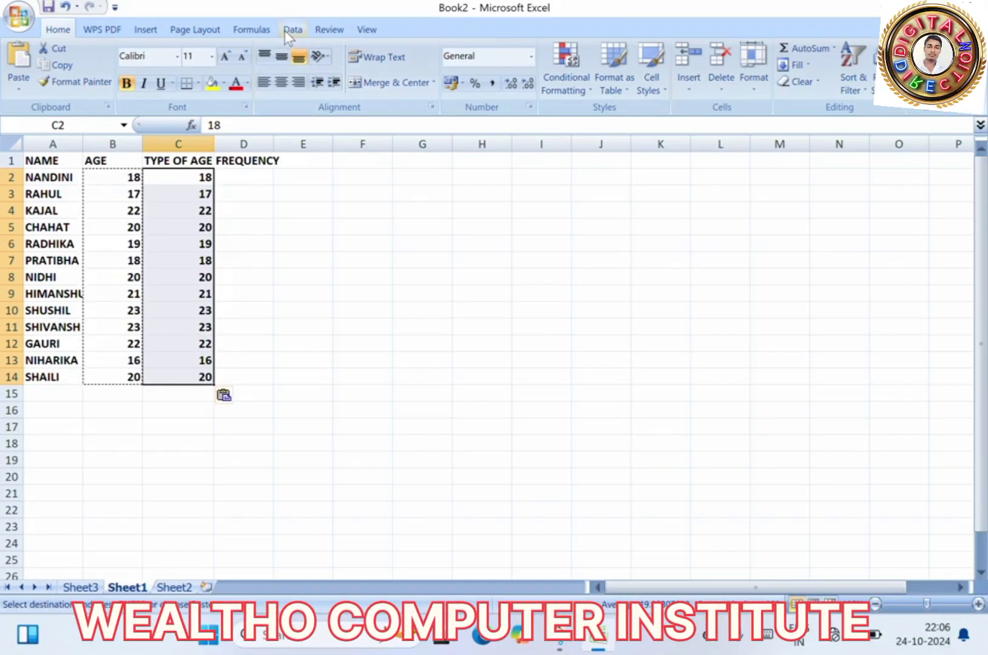
# - Remove the duplicate ages from the pasted TYPE OF AGE cells C2:C14, continuing with the current selection only
pyautogui.click(284, 30)
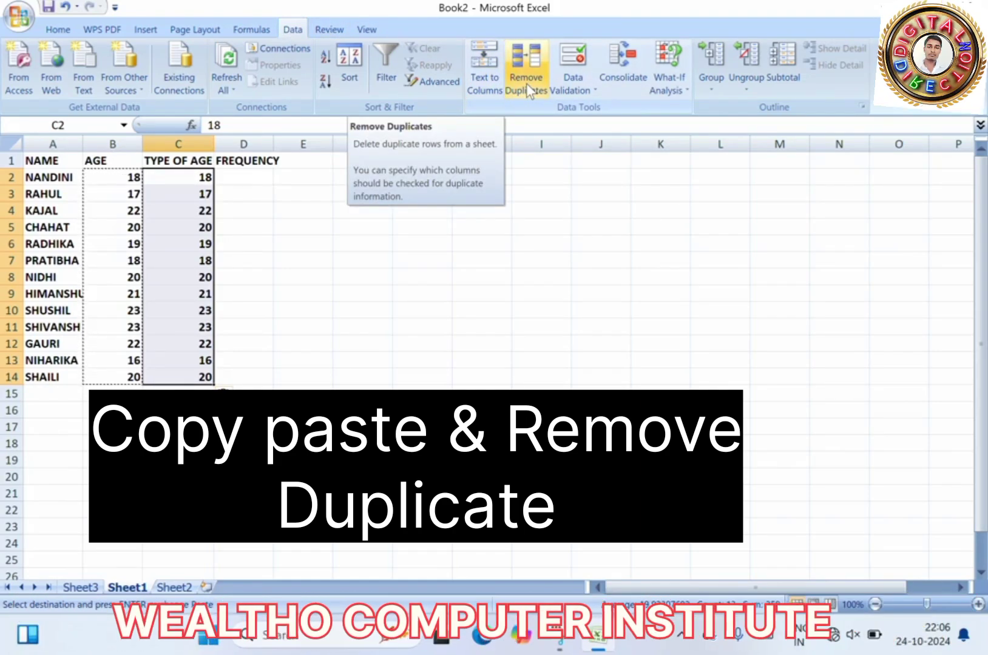
pyautogui.click(526, 83)
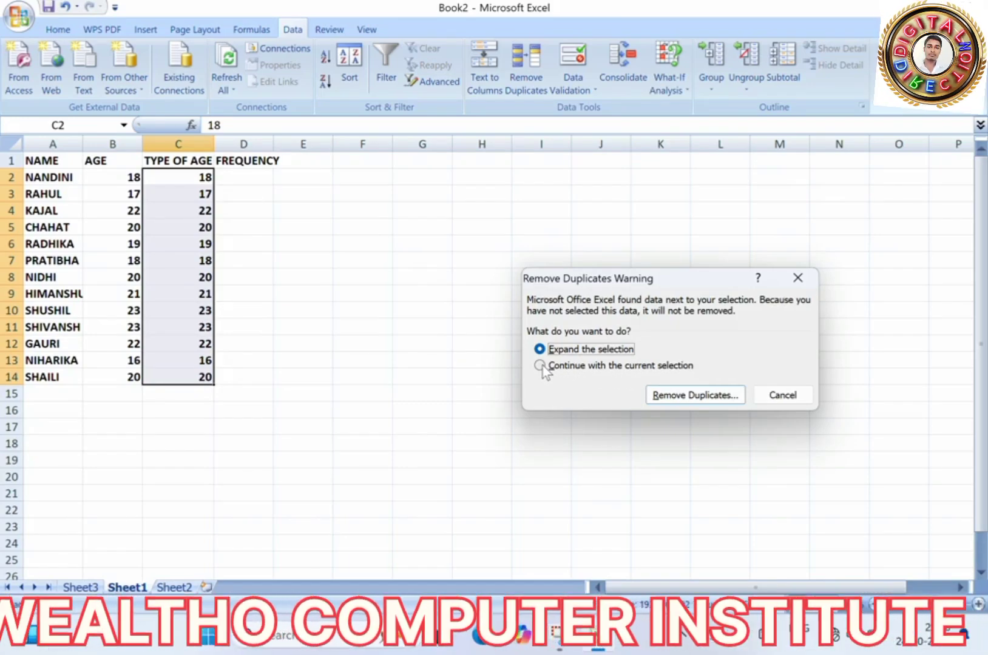
pyautogui.click(539, 365)
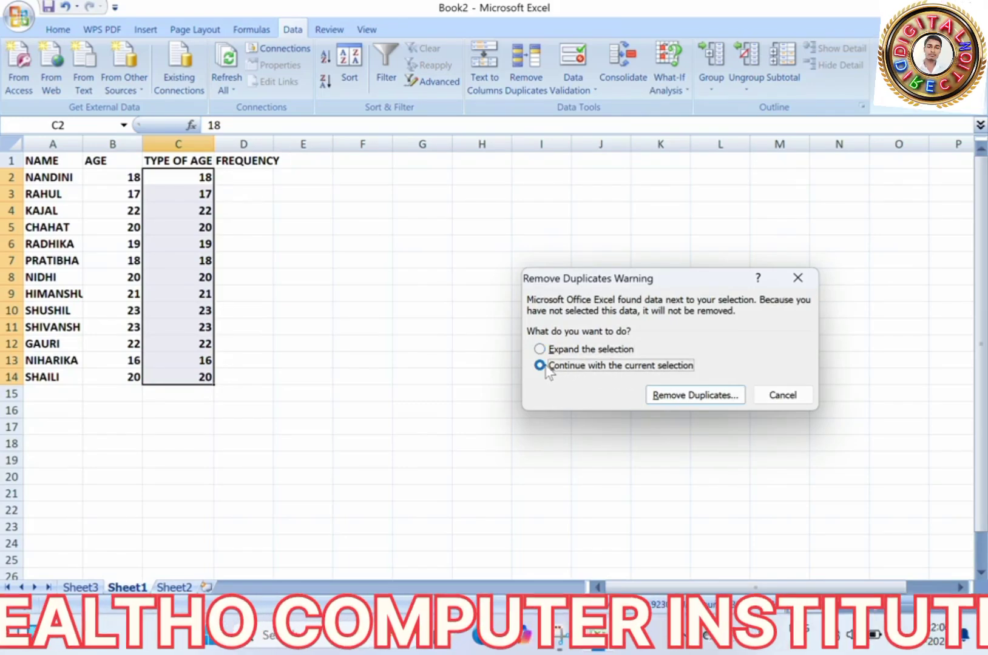
pyautogui.click(723, 398)
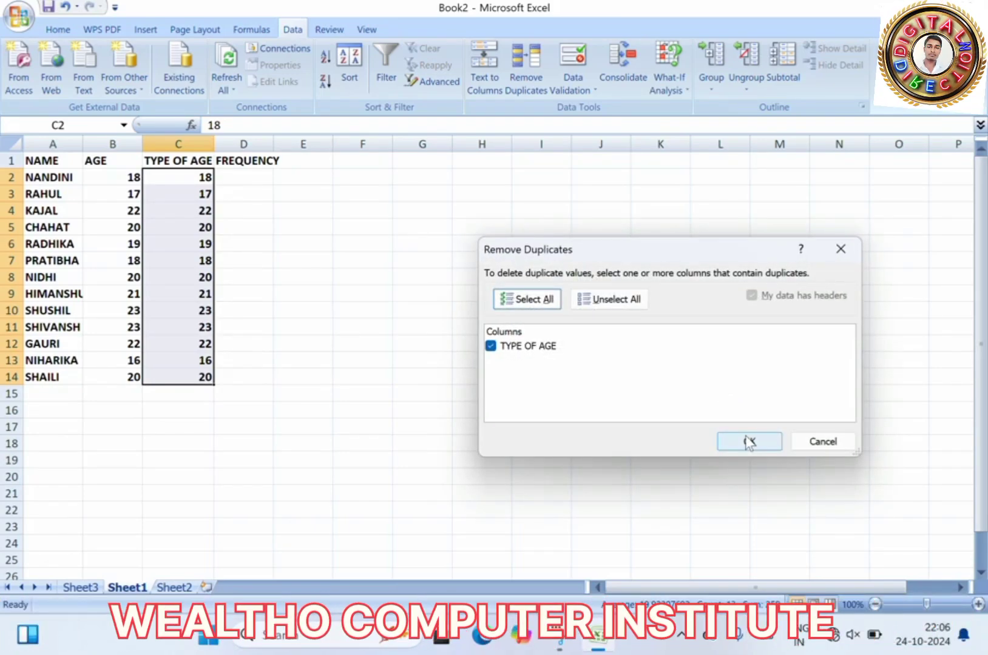
pyautogui.click(748, 442)
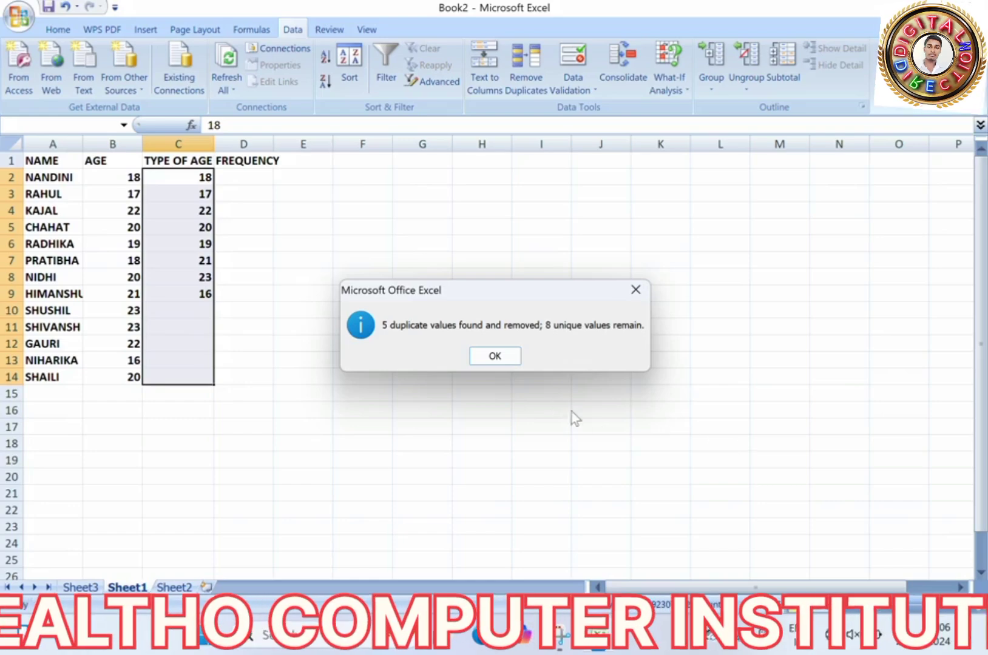
pyautogui.click(513, 358)
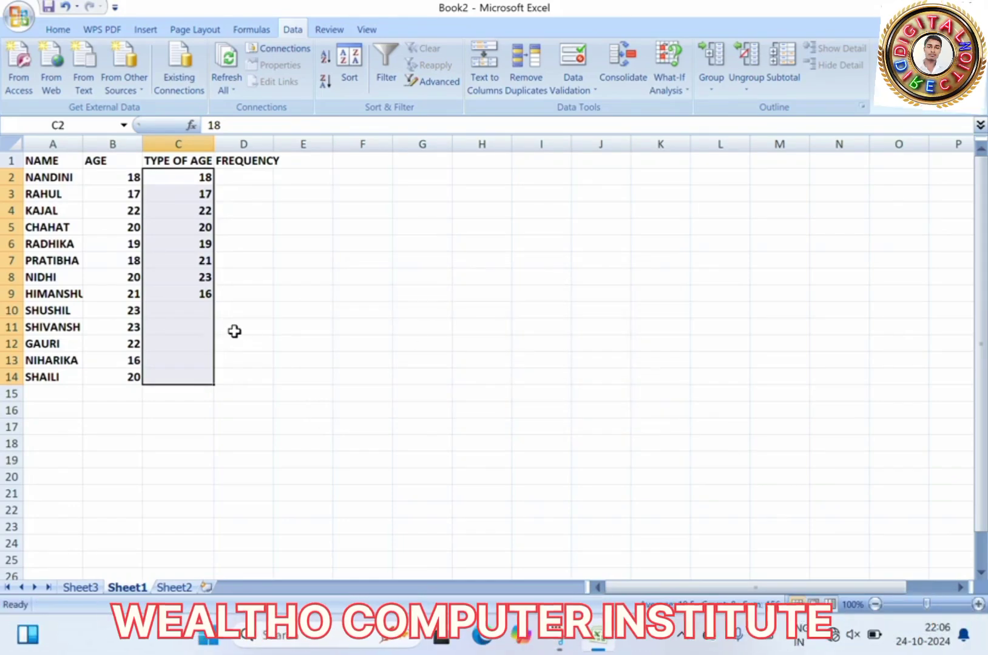
pyautogui.click(243, 332)
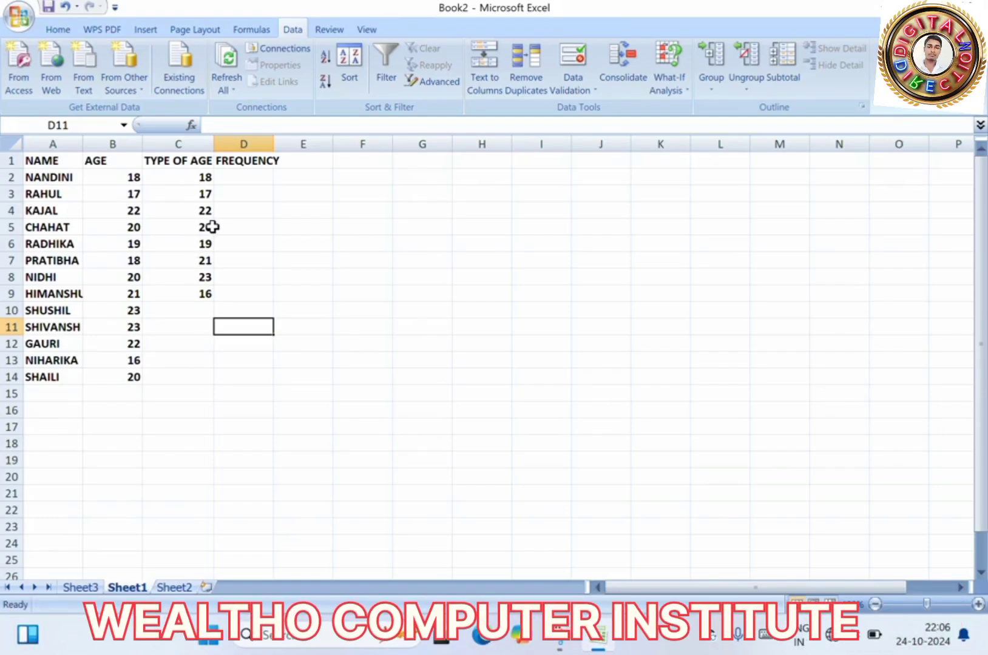
# - Enter a FREQUENCY formula in D2 using the ages B2:B14 as data and the age types C2:C9 as bins
pyautogui.click(233, 176)
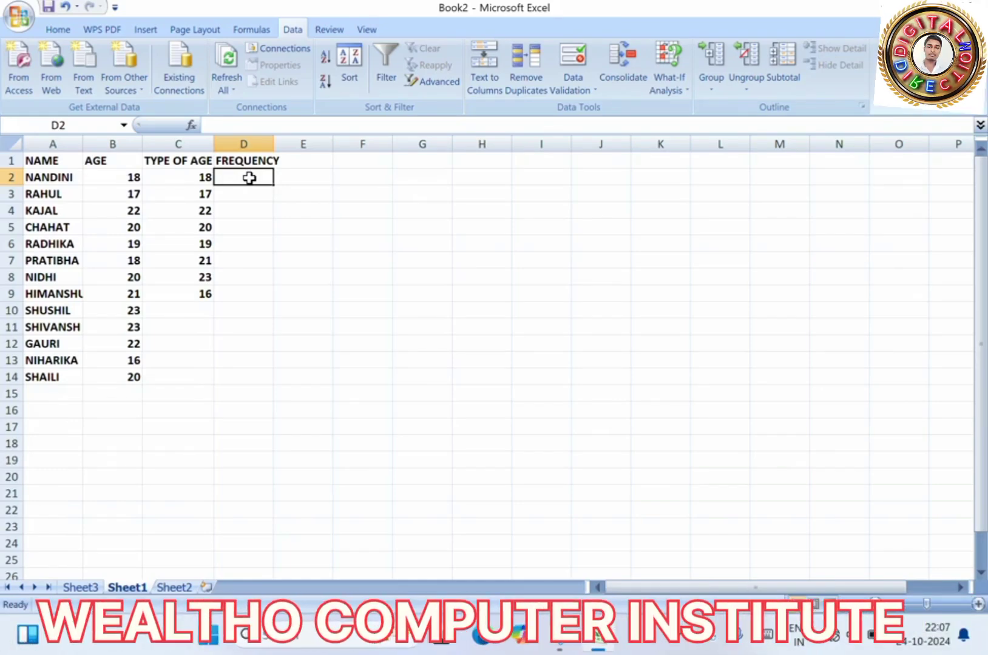
pyautogui.write('=')
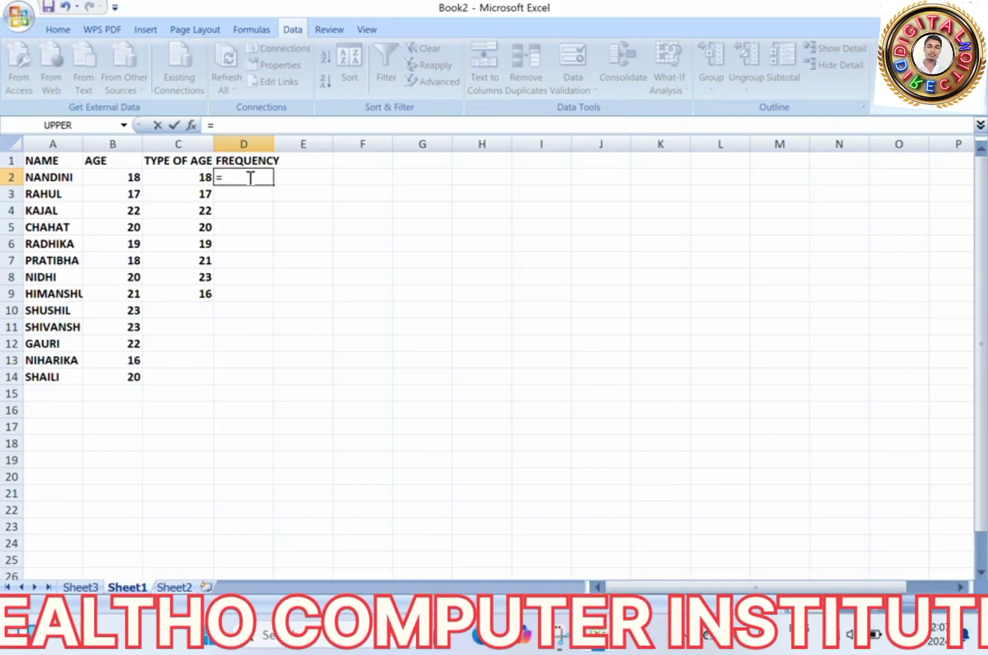
pyautogui.write('FR')
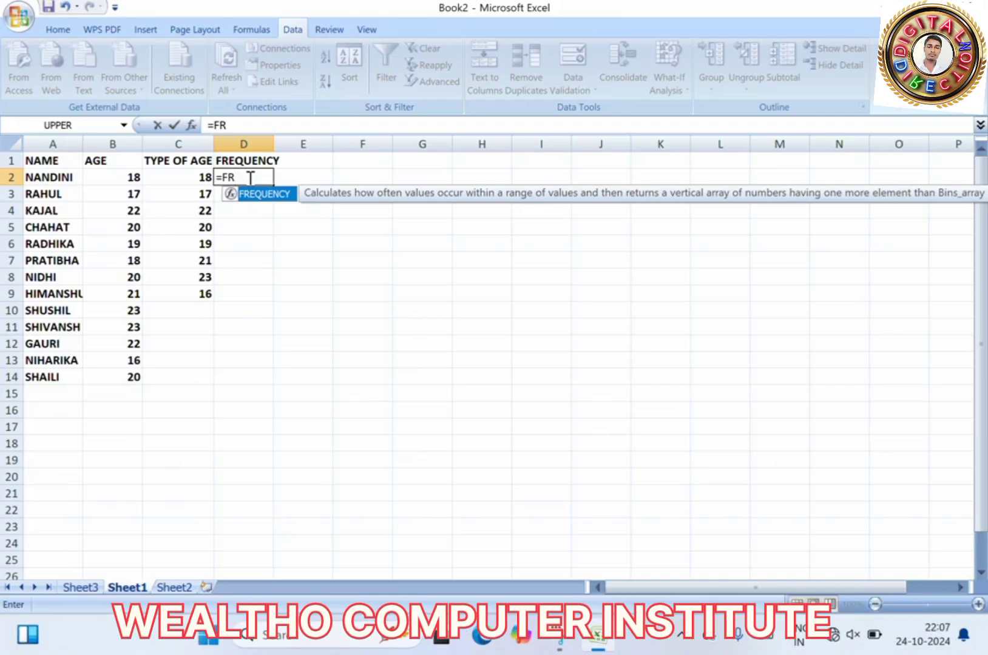
pyautogui.press('Tab')
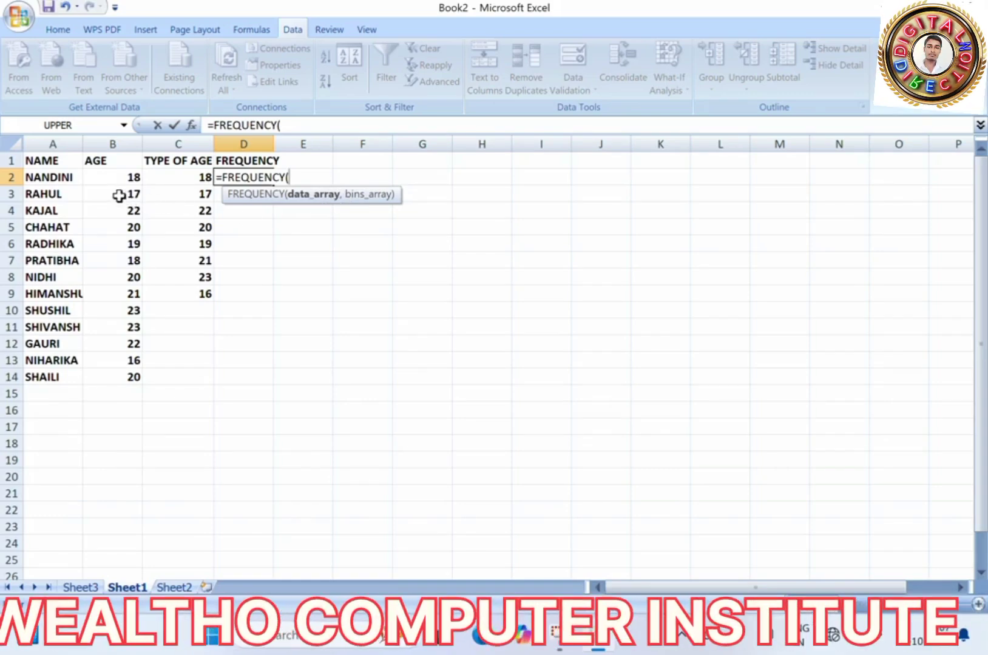
pyautogui.click(115, 177)
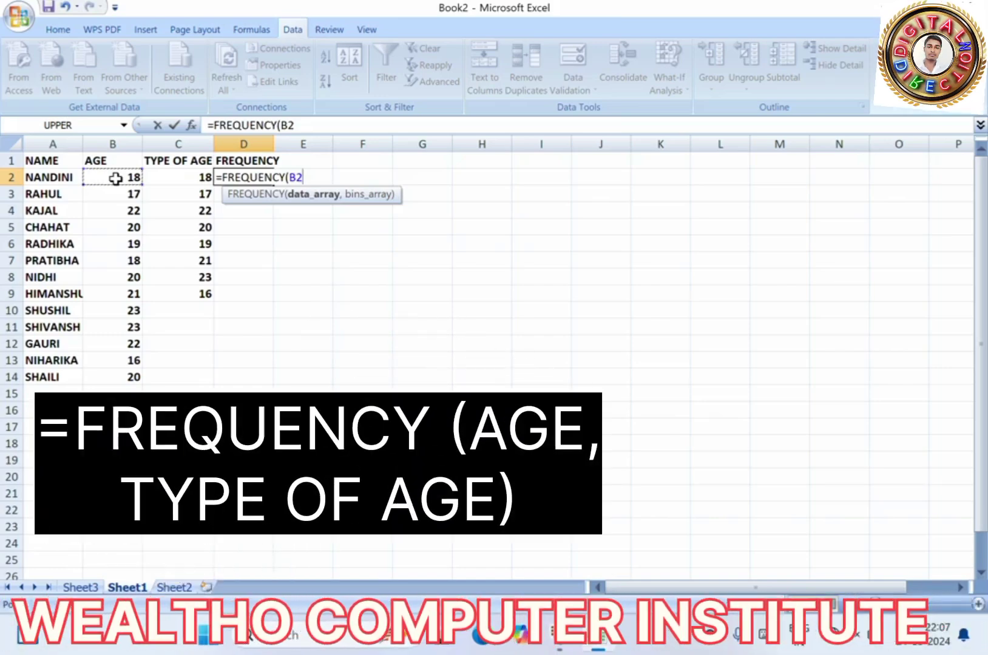
pyautogui.moveTo(115, 178); pyautogui.dragTo(115, 377)
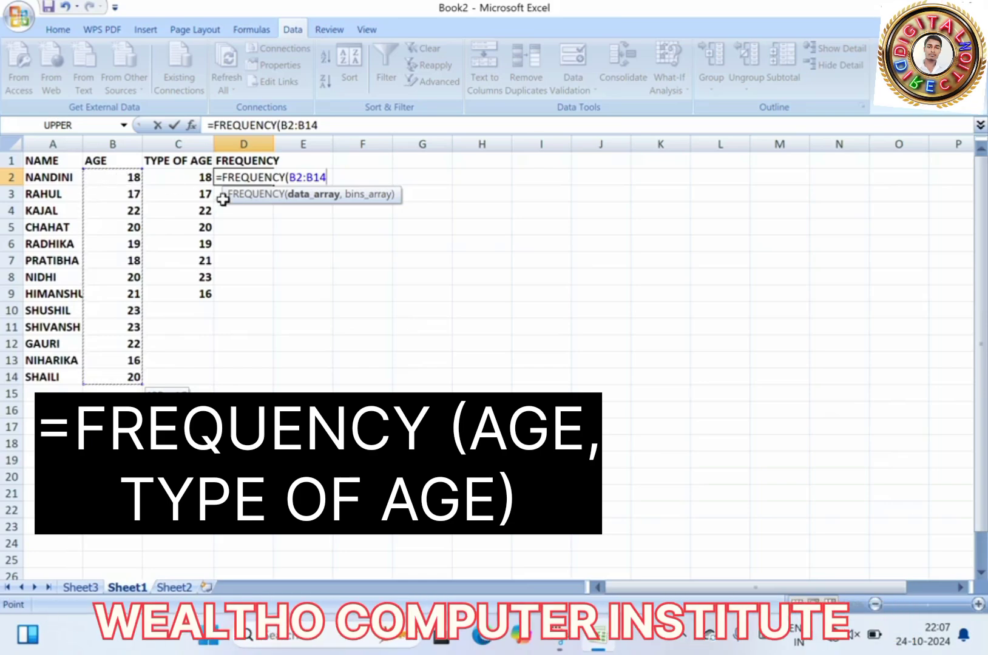
pyautogui.write(',')
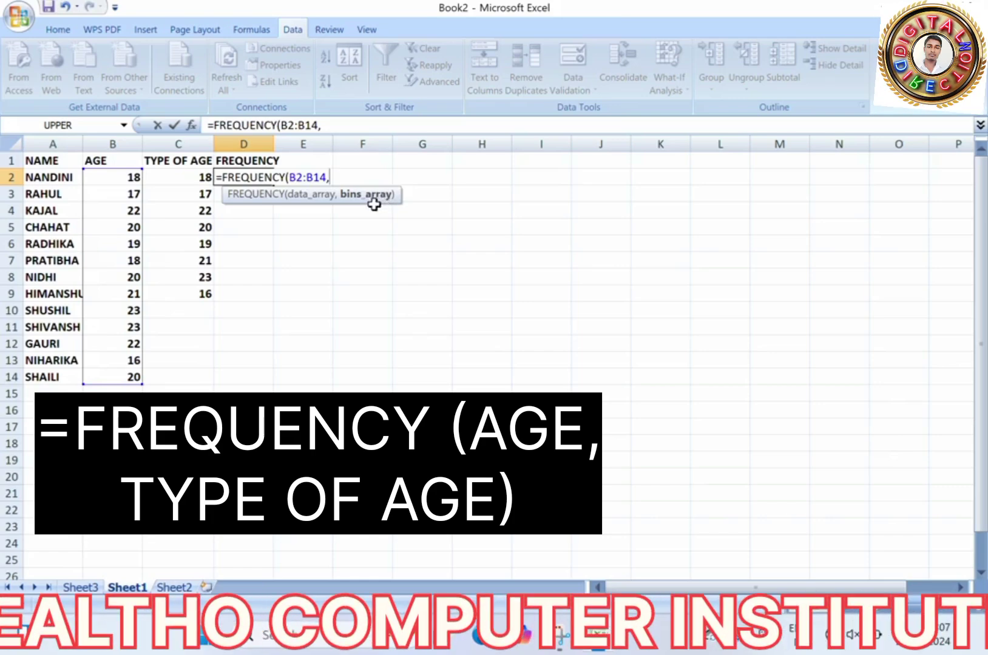
pyautogui.click(182, 178)
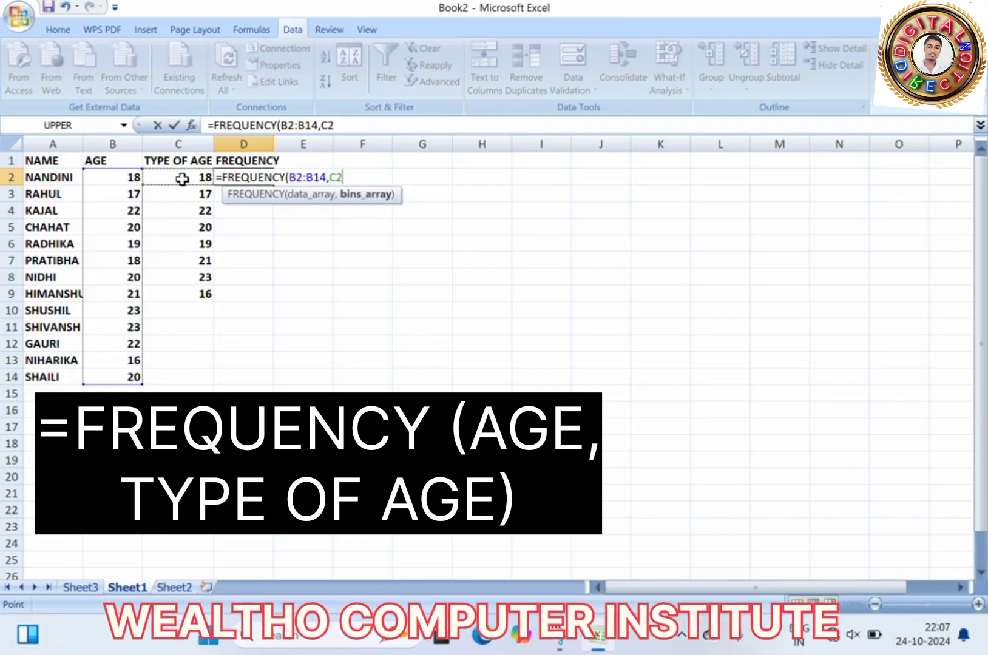
pyautogui.hotkey('shift', 'Down')
pyautogui.hotkey('shift', 'Down')
pyautogui.hotkey('shift', 'Down')
pyautogui.hotkey('shift', 'Down')
pyautogui.hotkey('shift', 'Down')
pyautogui.hotkey('shift', 'Down')
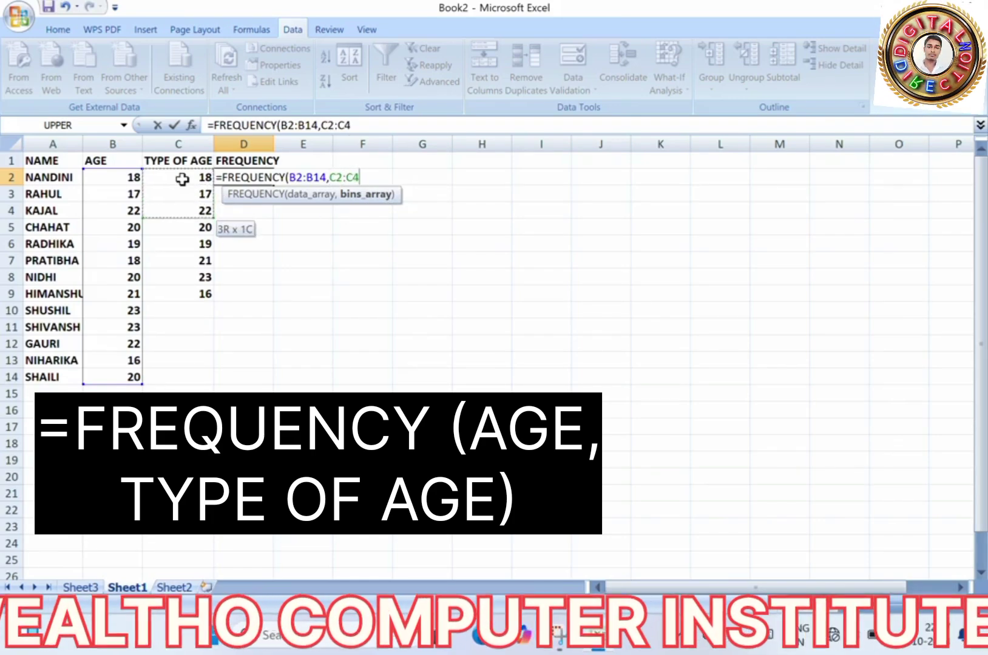
pyautogui.hotkey('shift', 'Down')
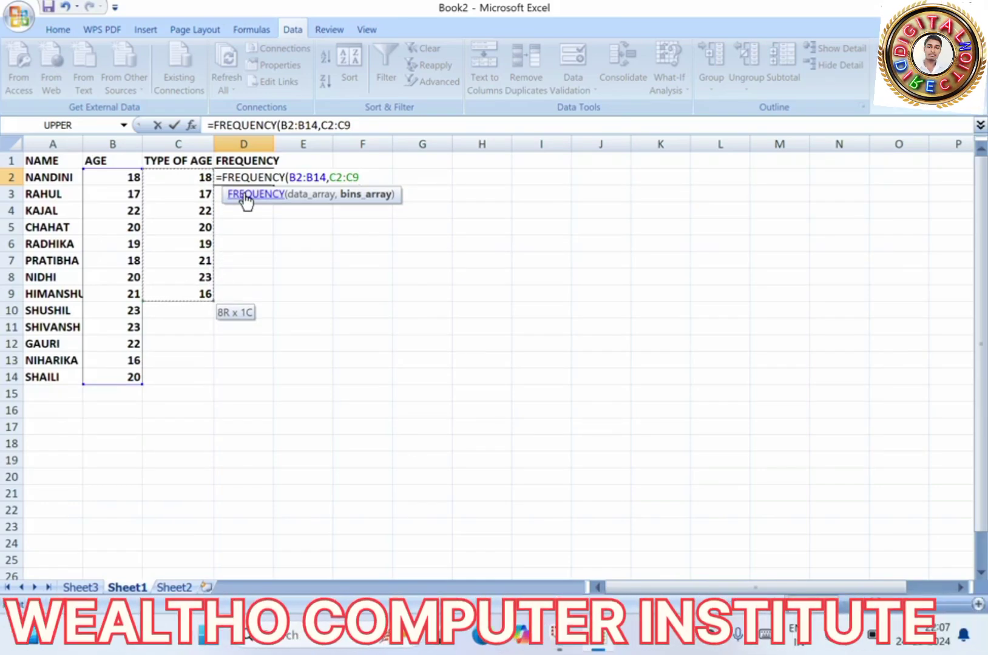
pyautogui.write(')')
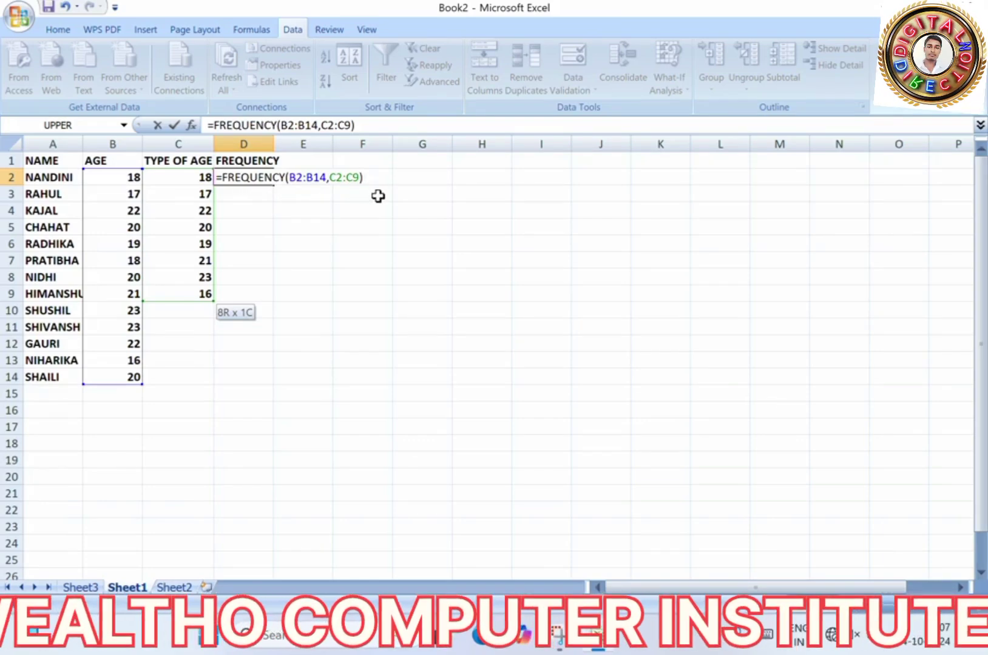
pyautogui.press('Return')
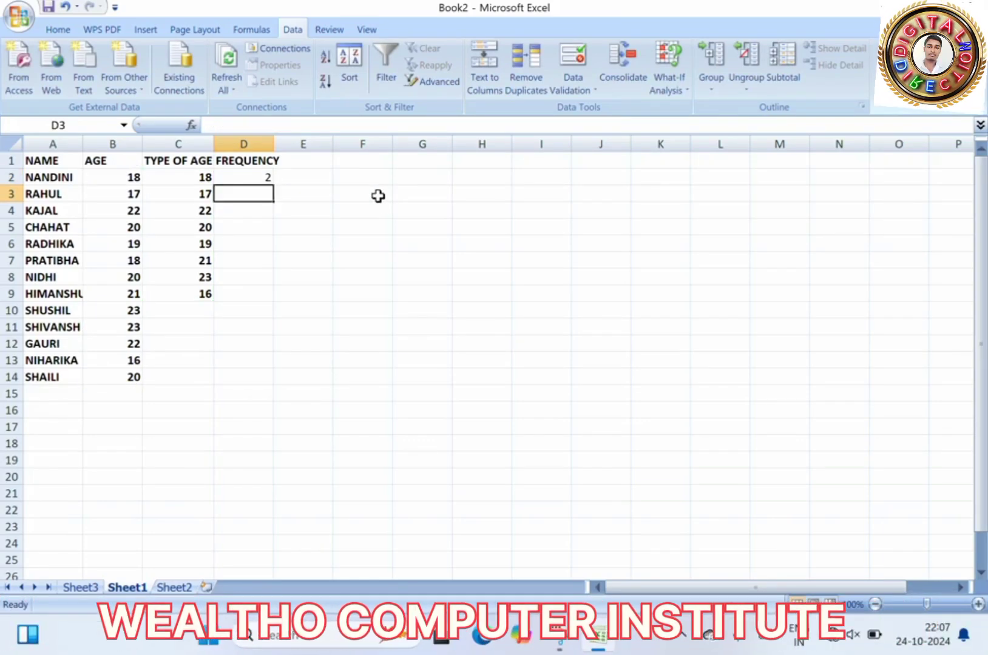
# - Fill the D2 FREQUENCY formula down to D9 and re-enter it as a single array formula across D2:D9
pyautogui.click(249, 177)
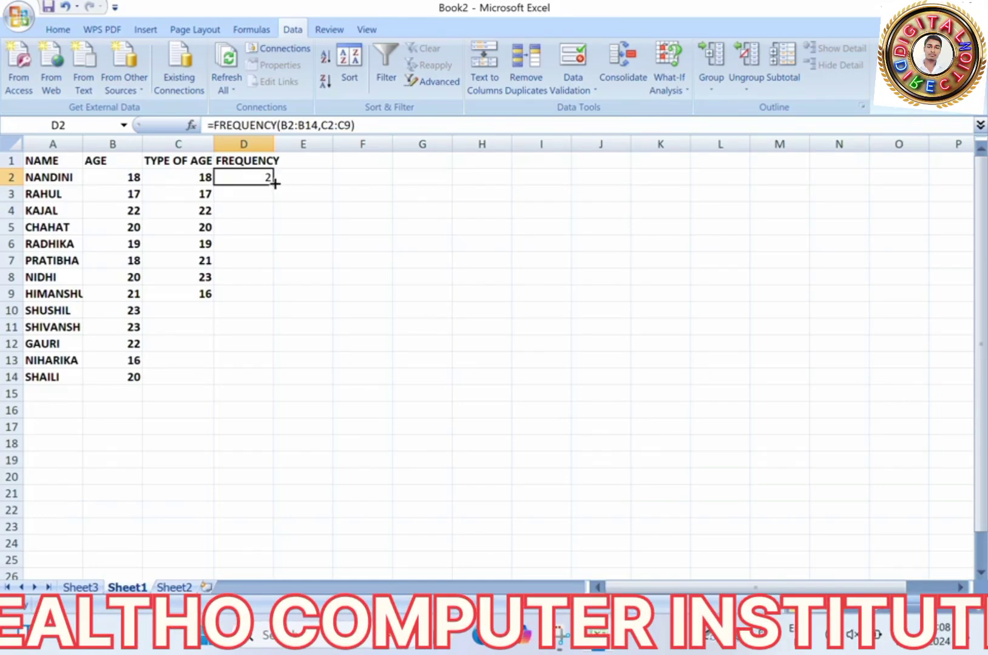
pyautogui.moveTo(275, 184); pyautogui.dragTo(274, 299)
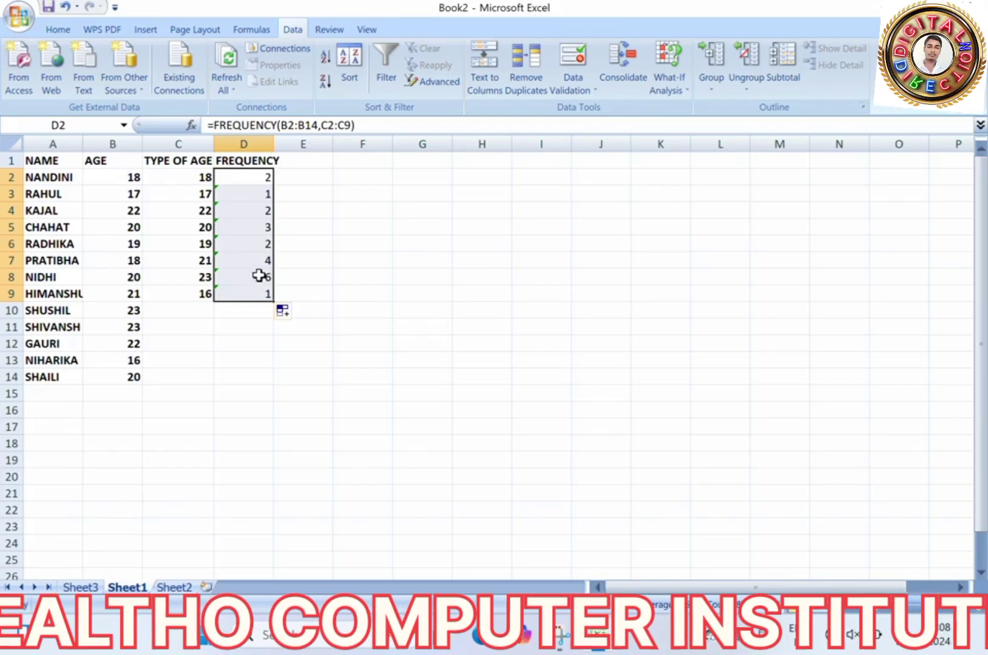
pyautogui.press('F2')
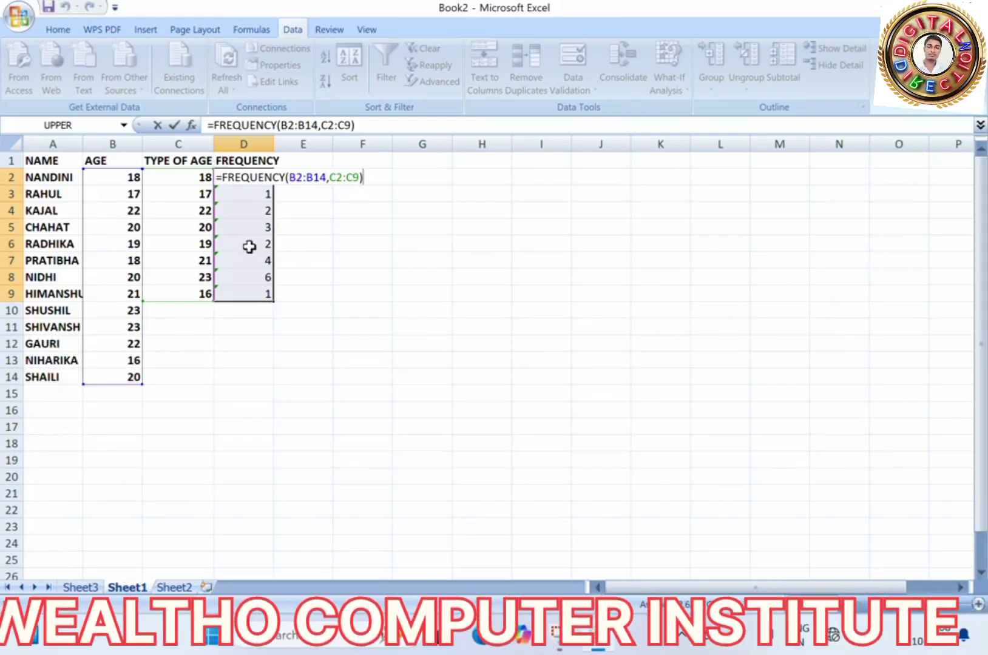
pyautogui.hotkey('ctrl', 'shift', 'Return')
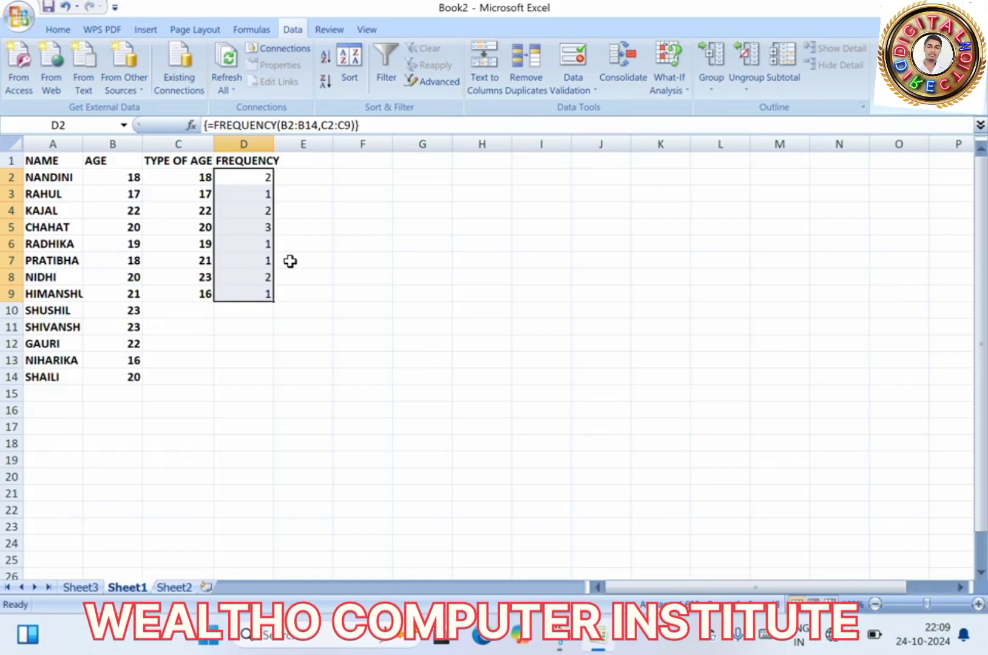
pyautogui.click(179, 426)
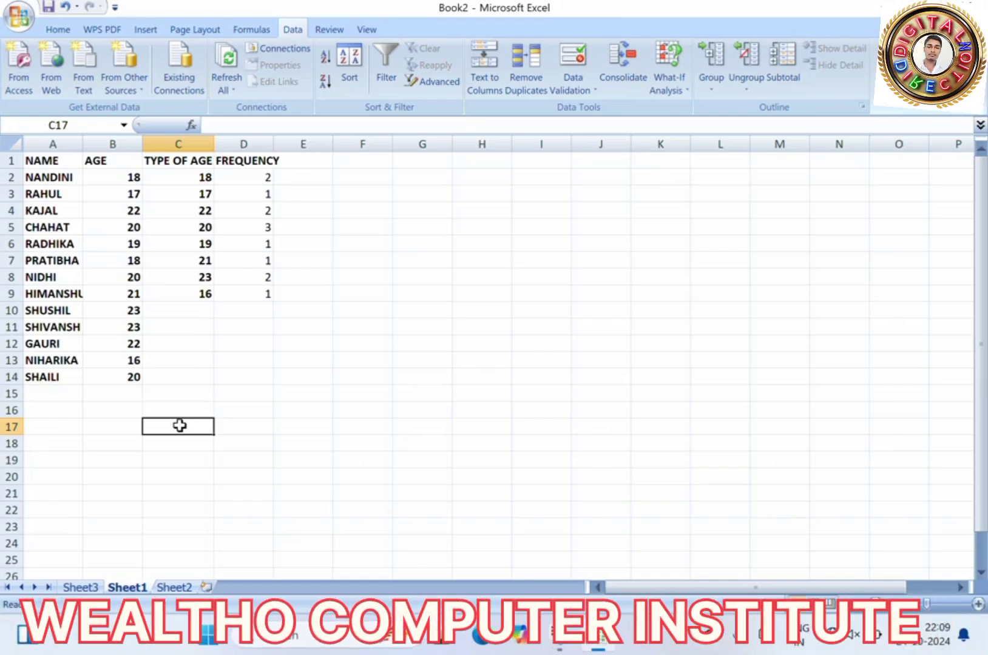
pyautogui.click(261, 307)
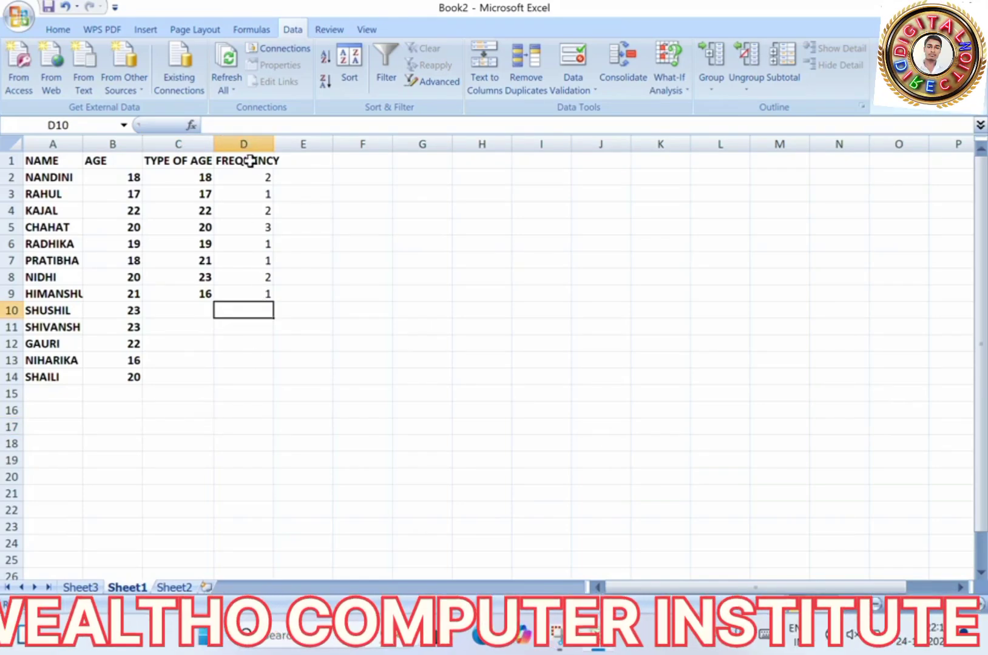
pyautogui.click(252, 180)
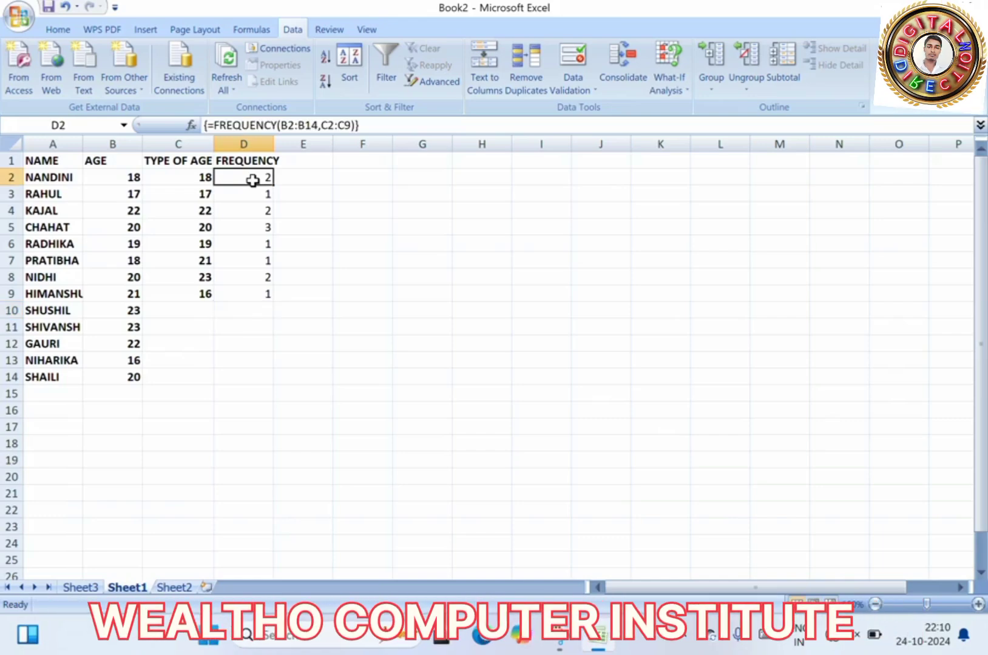